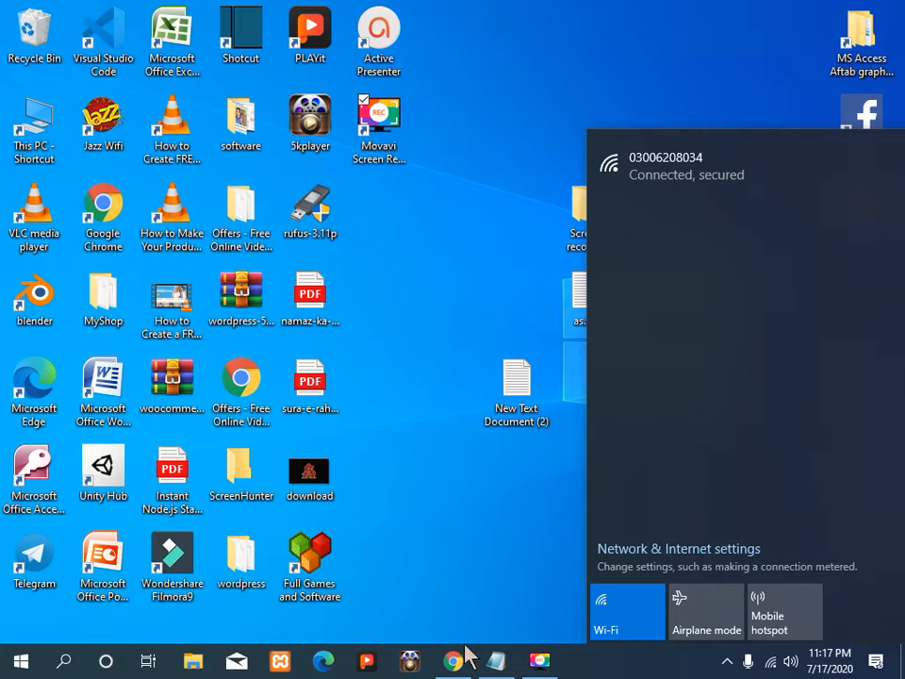
Step: Check in the Windows network panel that the Wi-Fi is connected and secured
{"action": "mouse_move", "coordinate": [460, 665]}
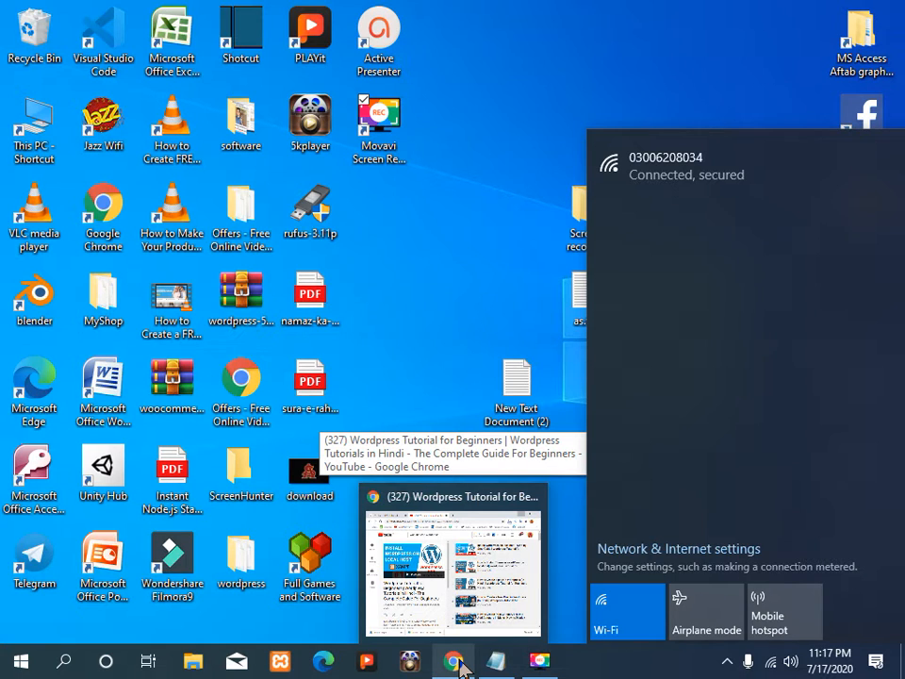
Step: In a new Chrome tab, search Google for 'xampp download' and browse the results
{"action": "left_click", "coordinate": [456, 661]}
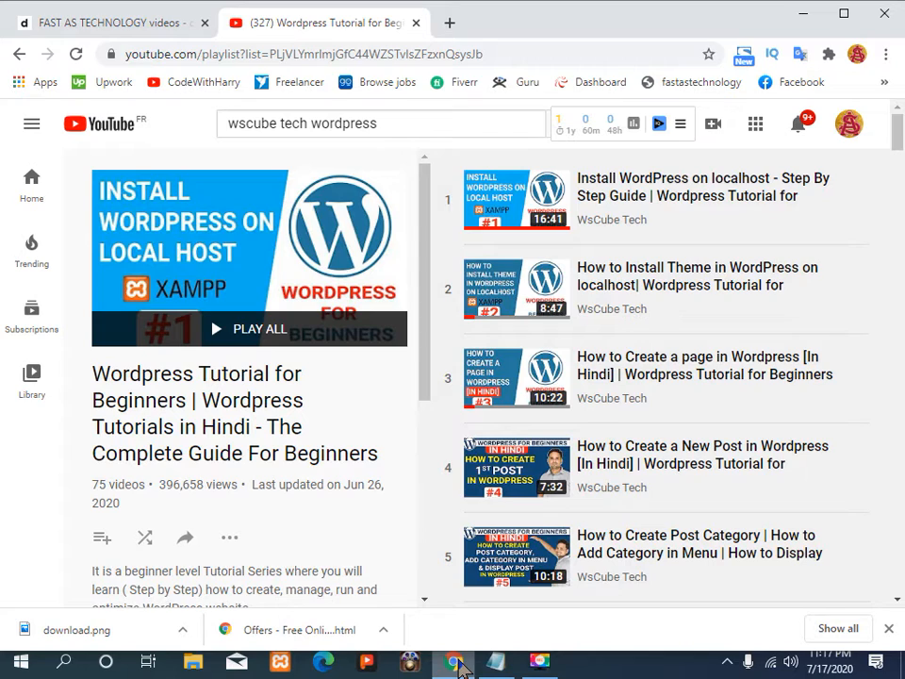
{"action": "left_click", "coordinate": [452, 19]}
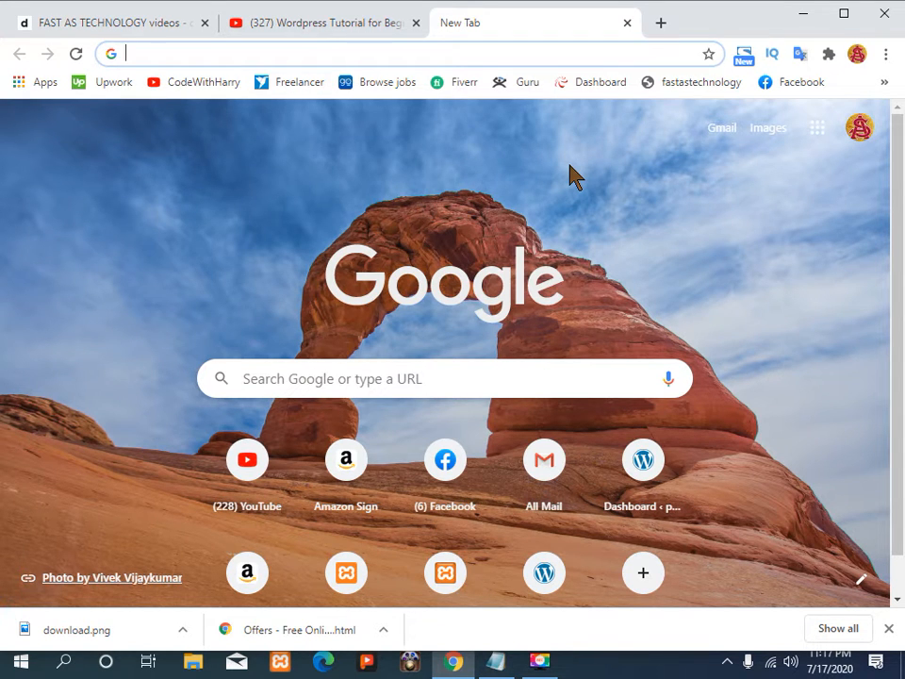
{"action": "type", "text": "Xa."}
{"action": "key", "text": "BackSpace"}
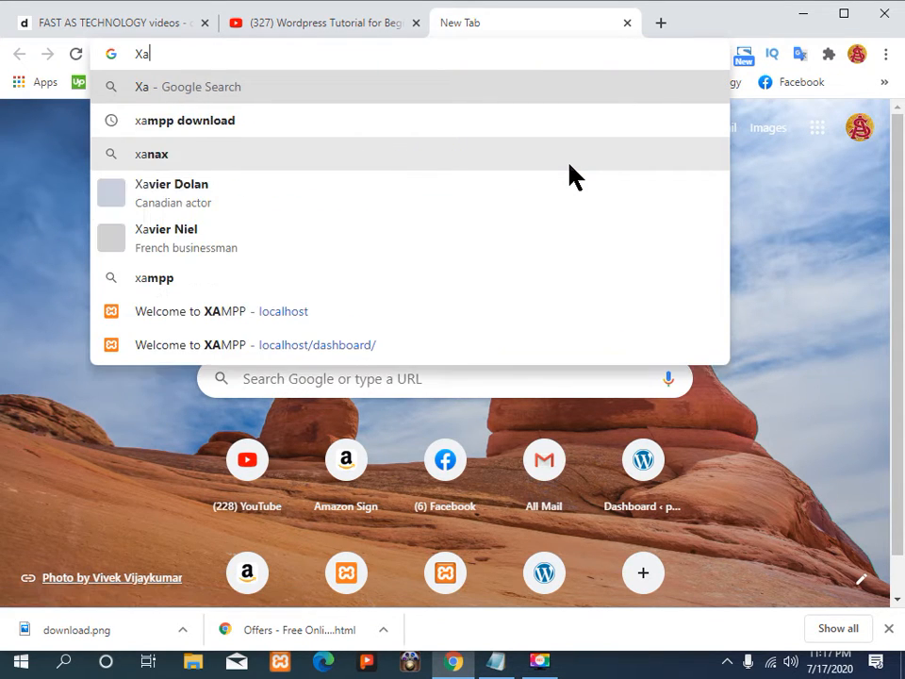
{"action": "type", "text": "m"}
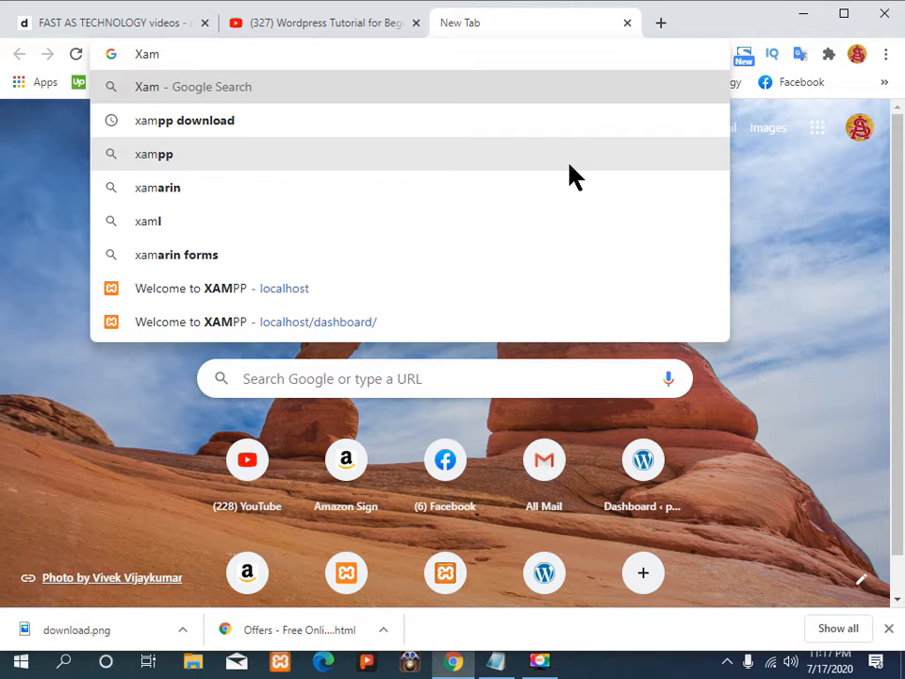
{"action": "type", "text": "pp"}
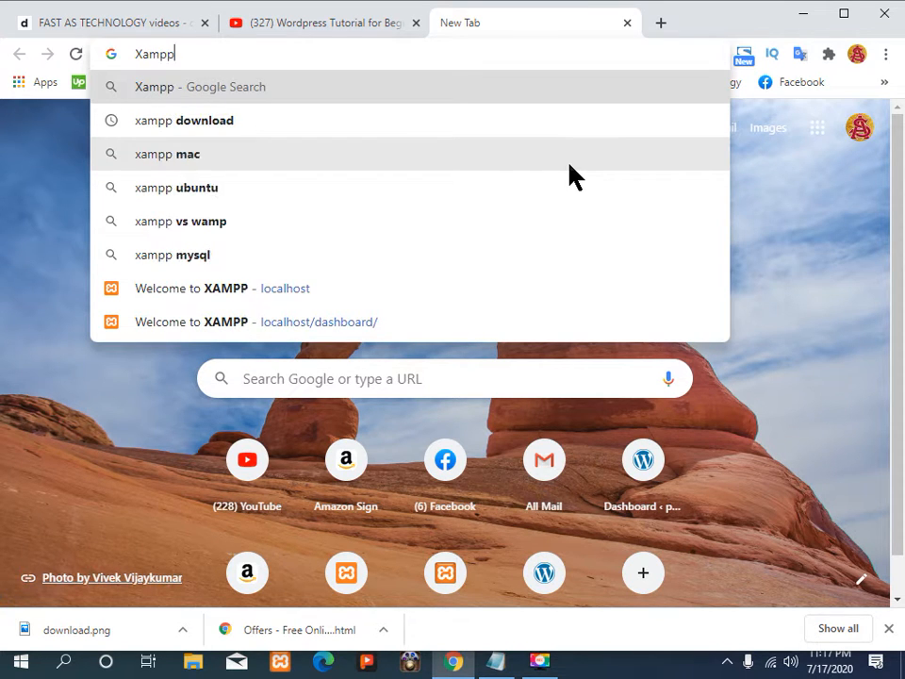
{"action": "left_click", "coordinate": [551, 129]}
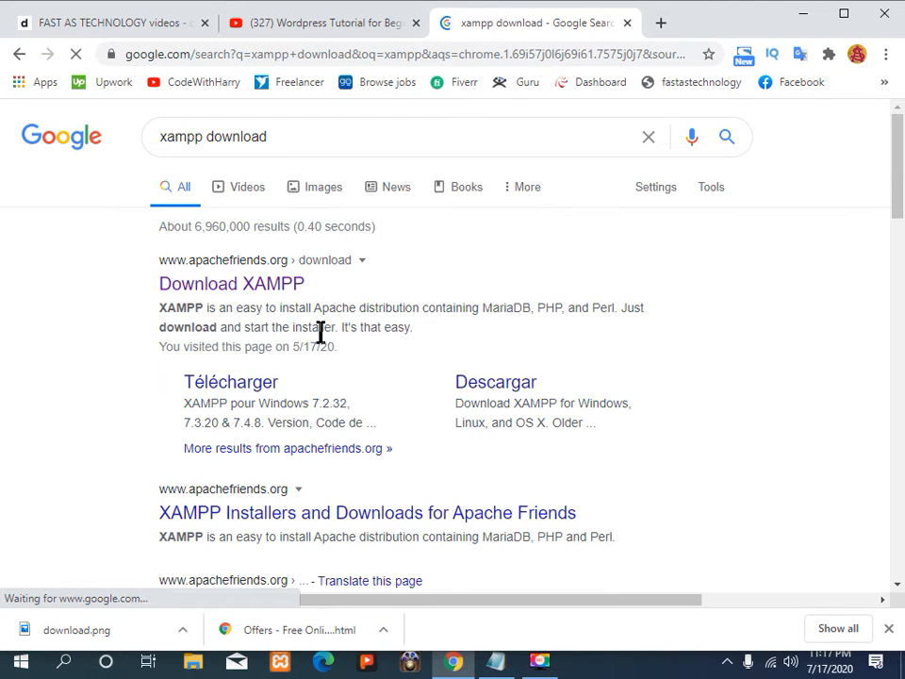
{"action": "scroll", "coordinate": [339, 396], "scroll_direction": "down", "scroll_amount": 3}
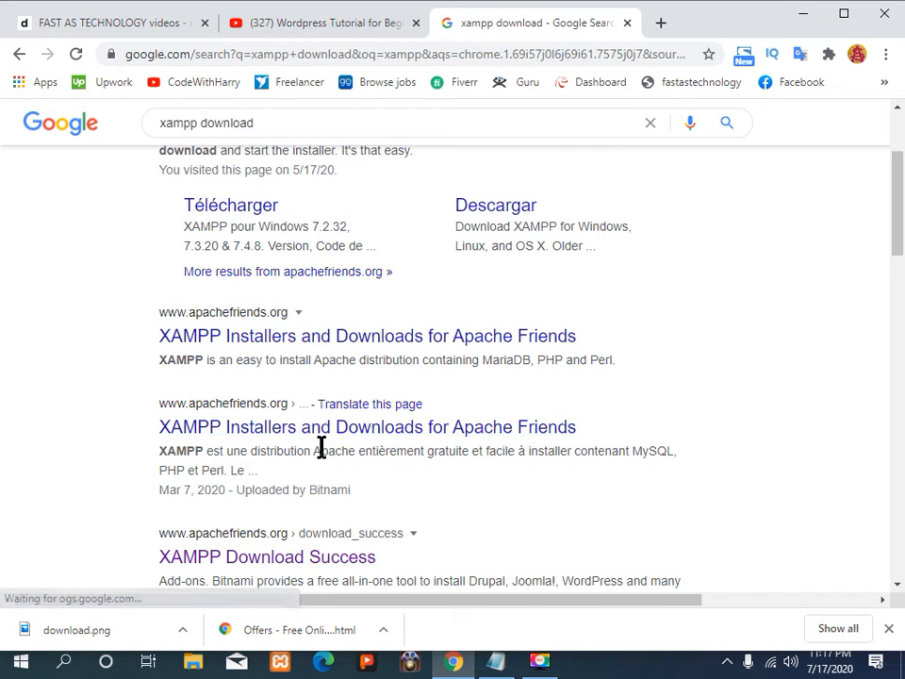
{"action": "scroll", "coordinate": [333, 443], "scroll_direction": "down", "scroll_amount": 1}
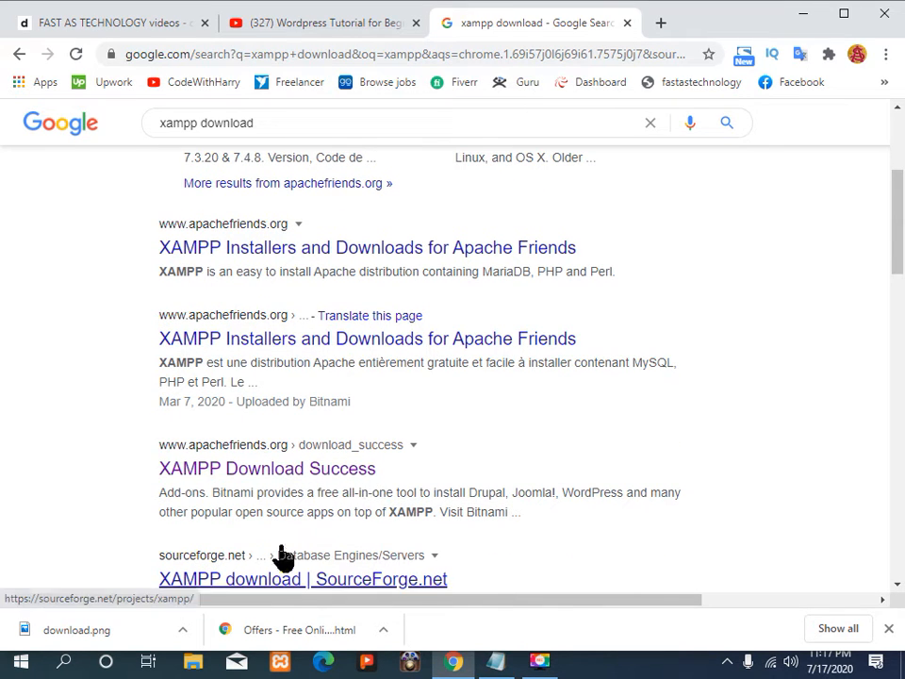
{"action": "scroll", "coordinate": [357, 520], "scroll_direction": "down", "scroll_amount": 2}
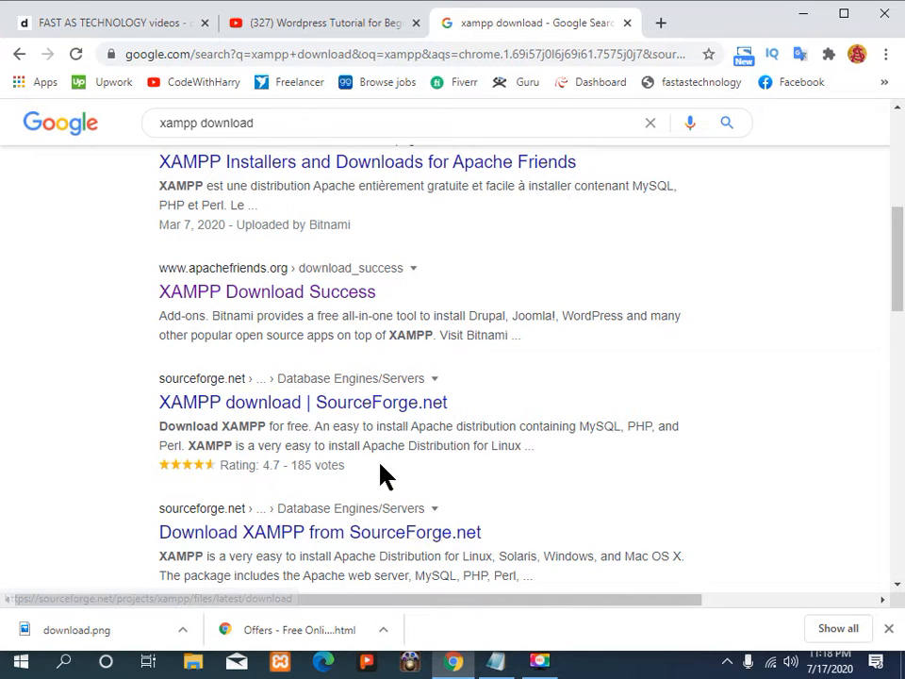
{"action": "scroll", "coordinate": [380, 467], "scroll_direction": "down", "scroll_amount": 2}
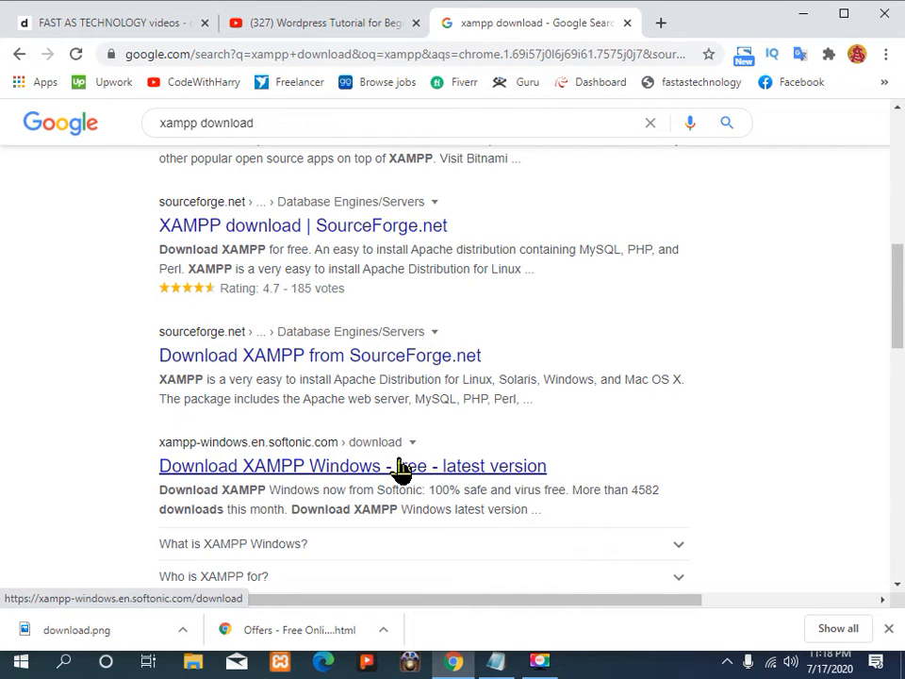
{"action": "scroll", "coordinate": [386, 464], "scroll_direction": "down", "scroll_amount": 2}
{"action": "scroll", "coordinate": [390, 459], "scroll_direction": "down", "scroll_amount": 2}
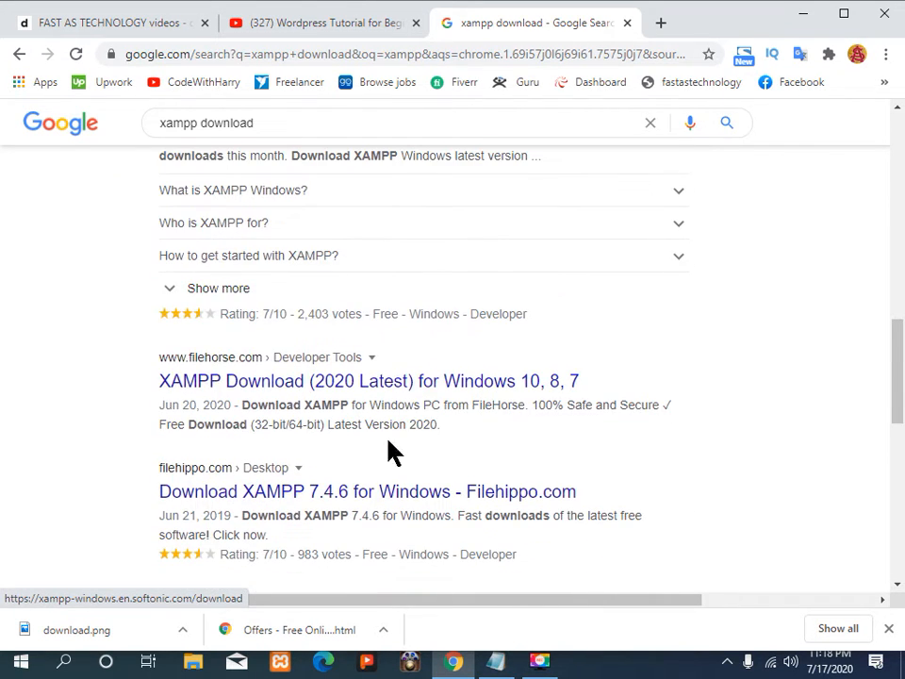
{"action": "scroll", "coordinate": [417, 405], "scroll_direction": "up", "scroll_amount": 15}
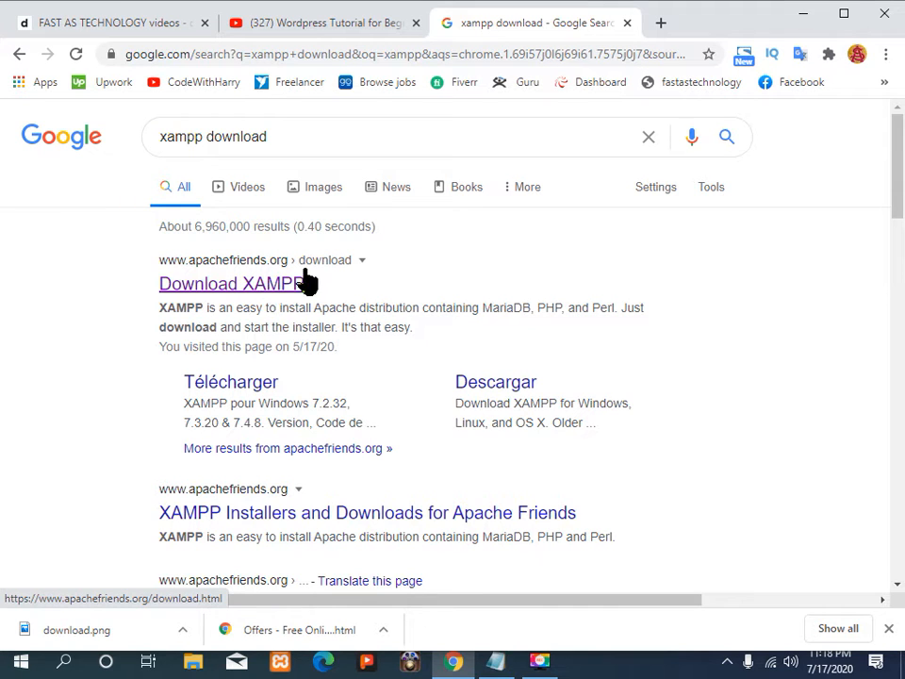
Step: Open the apachefriends.org Download XAMPP result and scroll to the XAMPP for Windows versions
{"action": "left_click", "coordinate": [261, 294]}
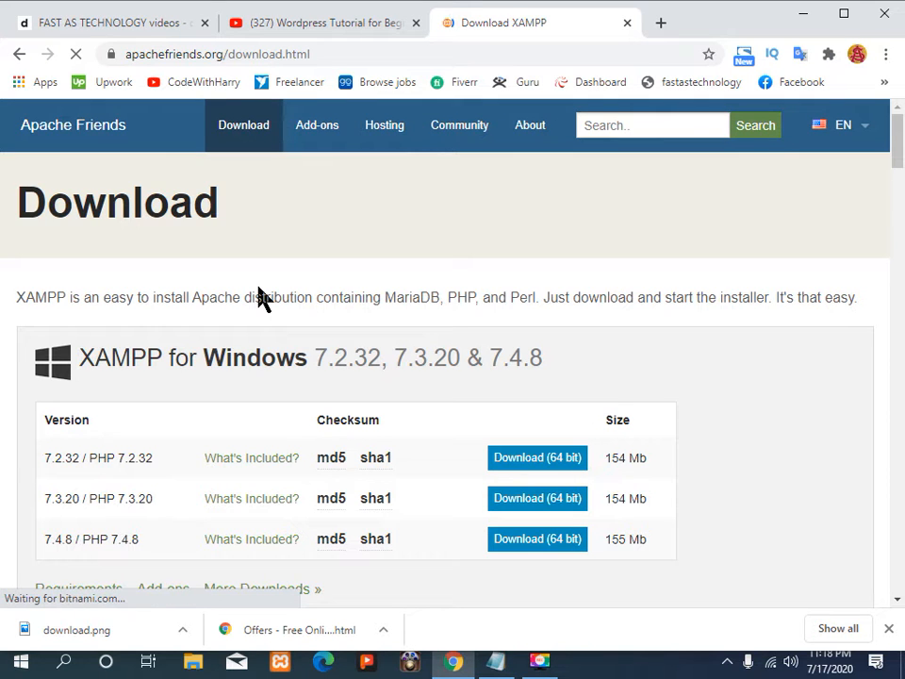
{"action": "scroll", "coordinate": [153, 389], "scroll_direction": "down", "scroll_amount": 1}
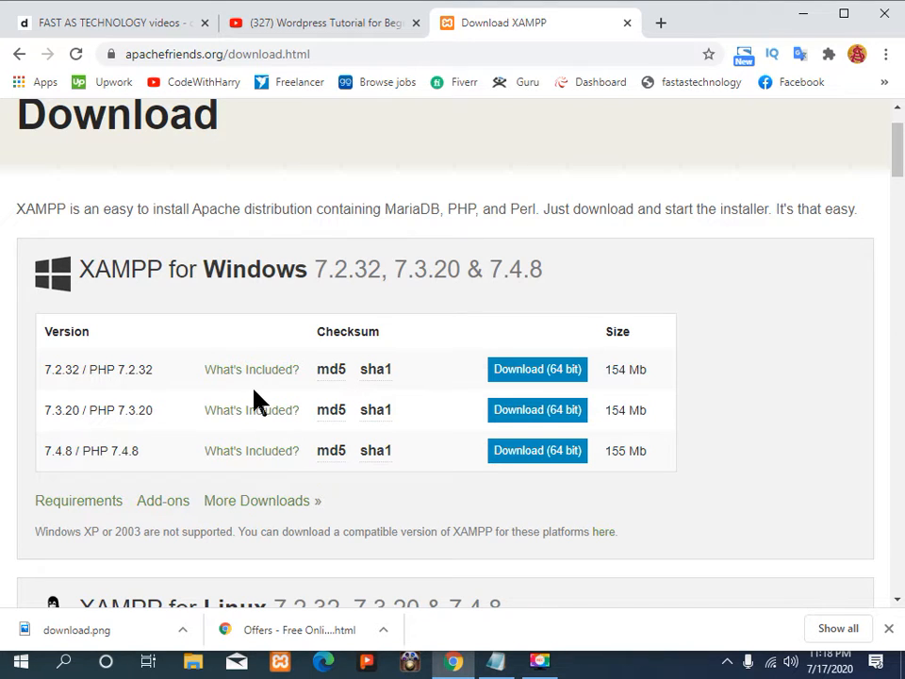
{"action": "mouse_move", "coordinate": [340, 453]}
Step: Save the XAMPP 7.4.8 64-bit installer into a new empty Desktop folder, New folder (2)
{"action": "left_click", "coordinate": [532, 451]}
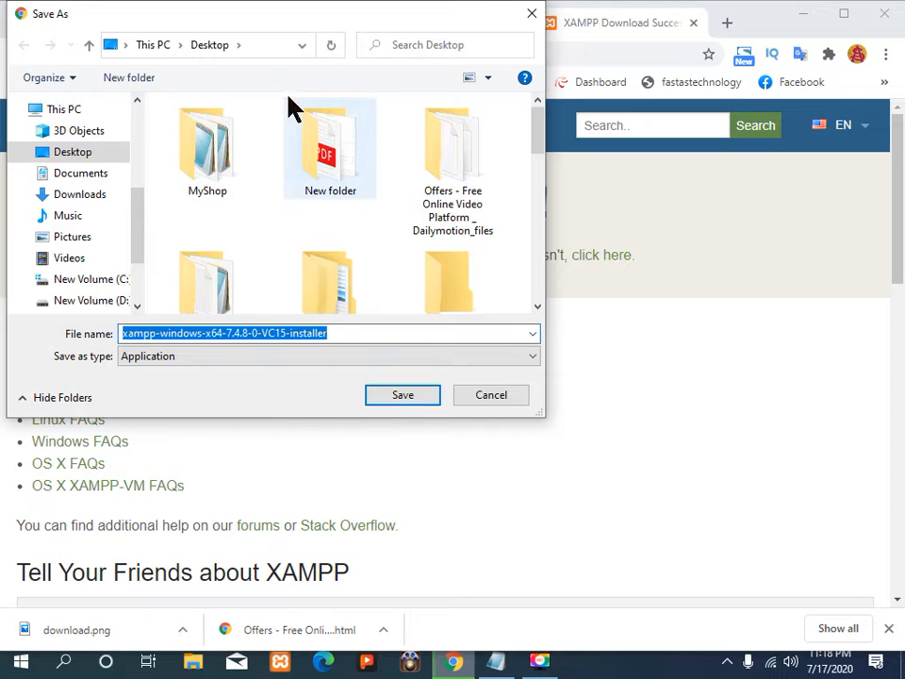
{"action": "left_click", "coordinate": [135, 79]}
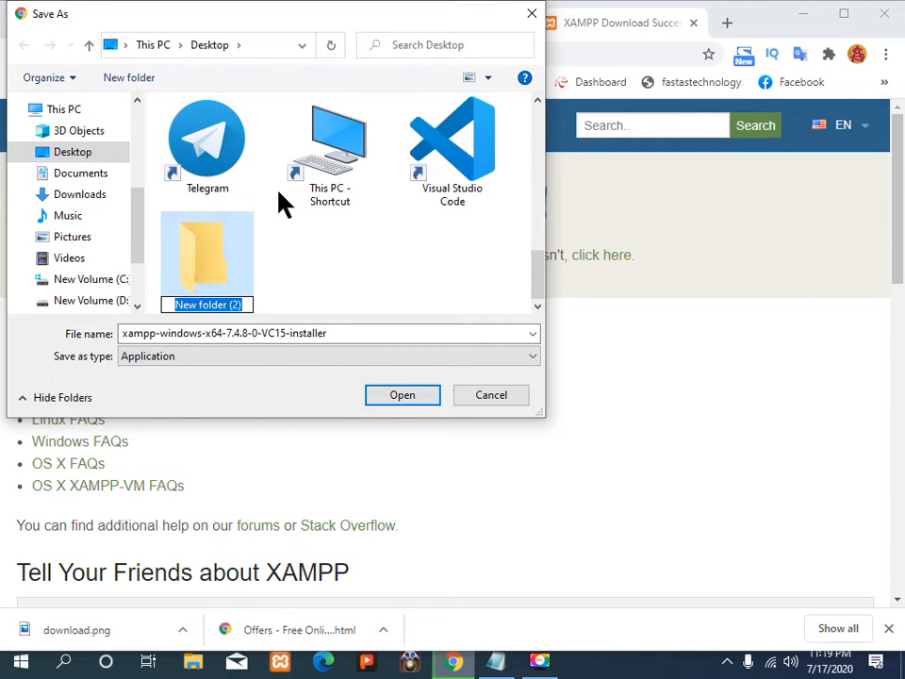
{"action": "key", "text": "BackSpace"}
{"action": "type", "text": "E"}
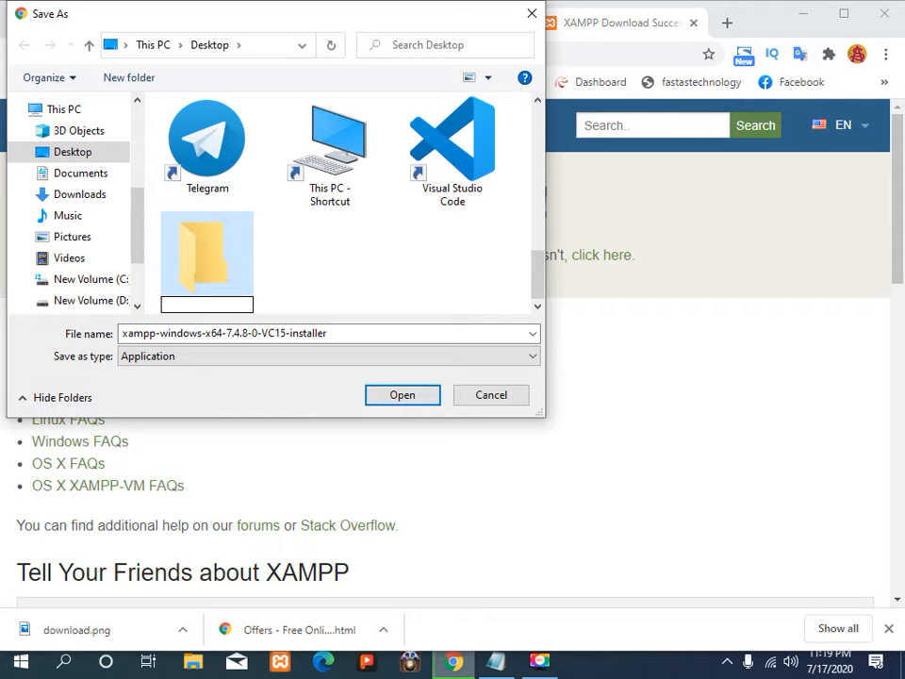
{"action": "key", "text": "BackSpace"}
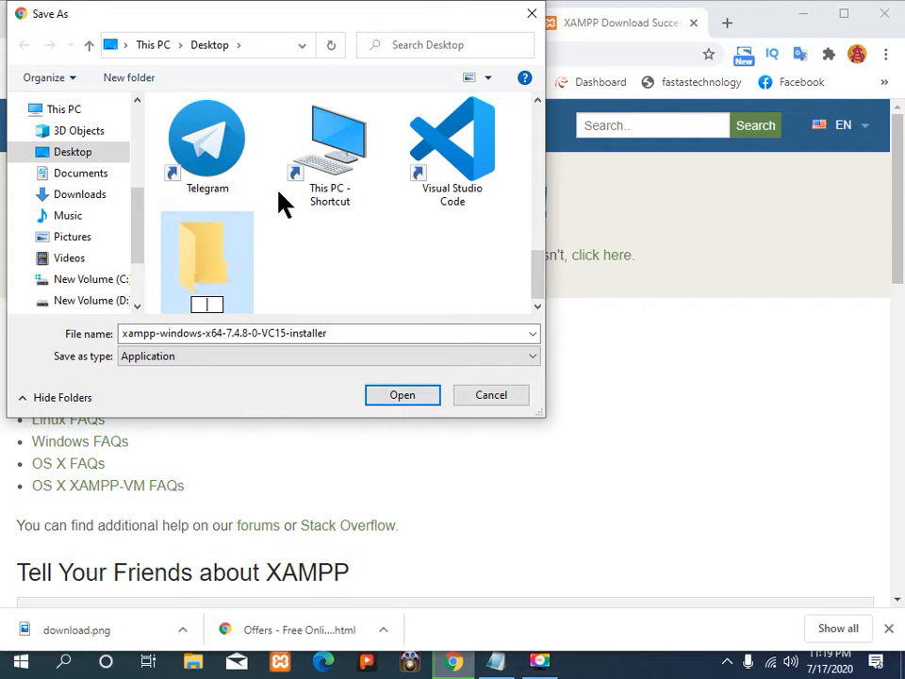
{"action": "type", "text": "Wor"}
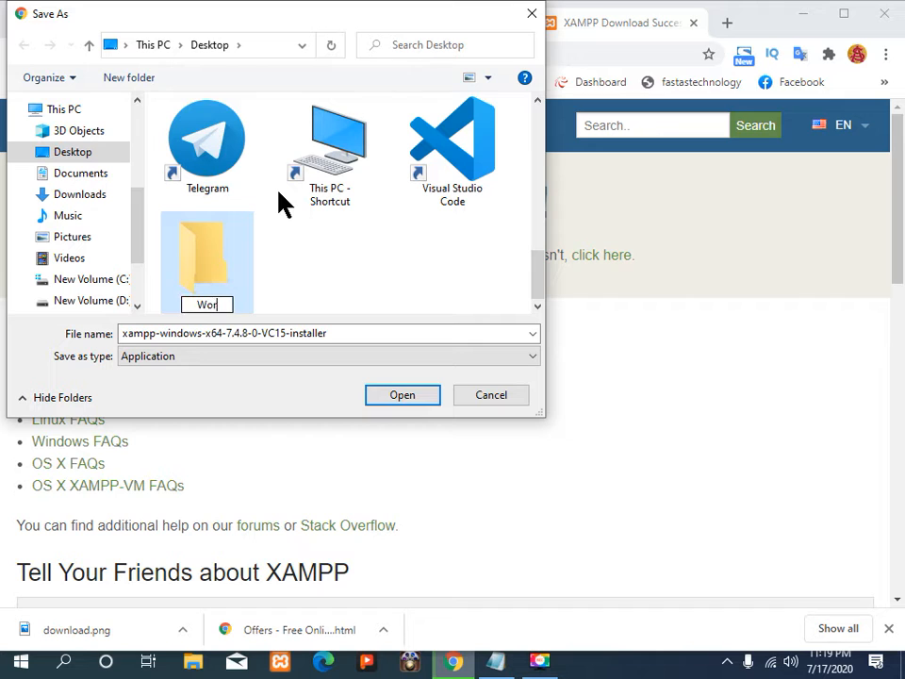
{"action": "type", "text": "dpress"}
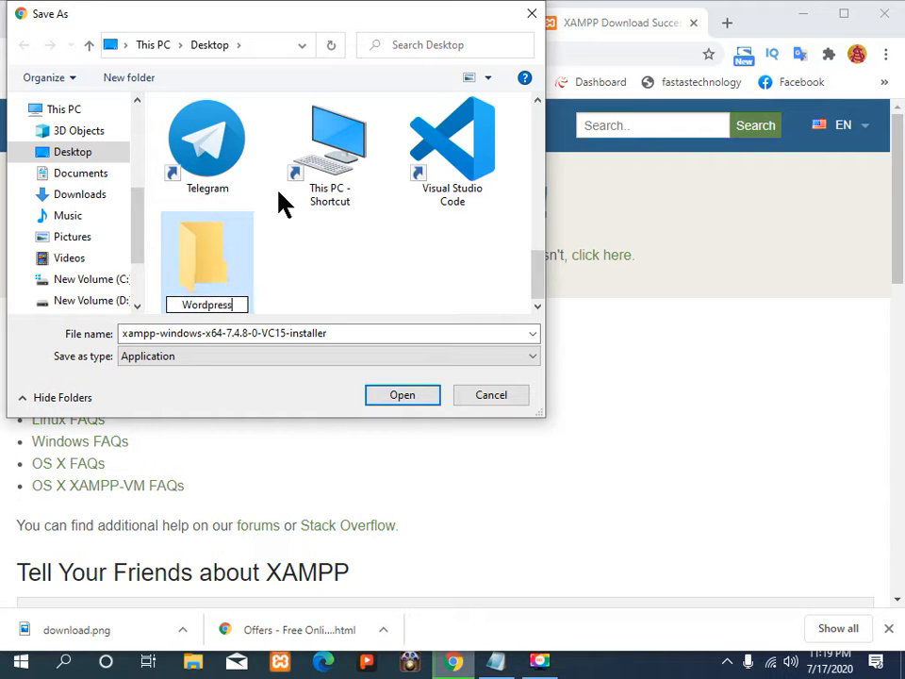
{"action": "key", "text": "Return"}
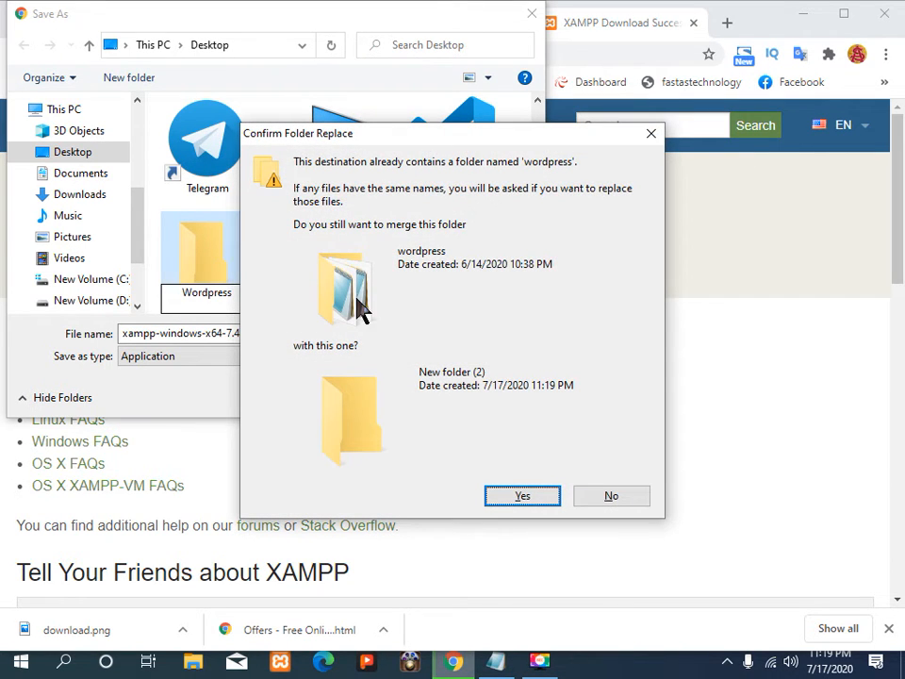
{"action": "left_click", "coordinate": [596, 492]}
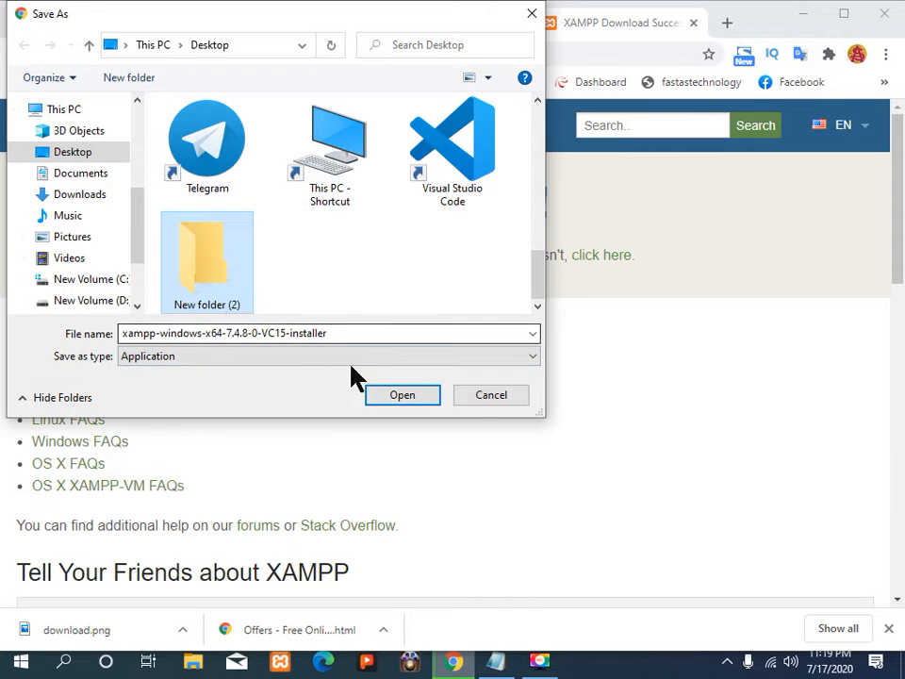
{"action": "left_click", "coordinate": [409, 395]}
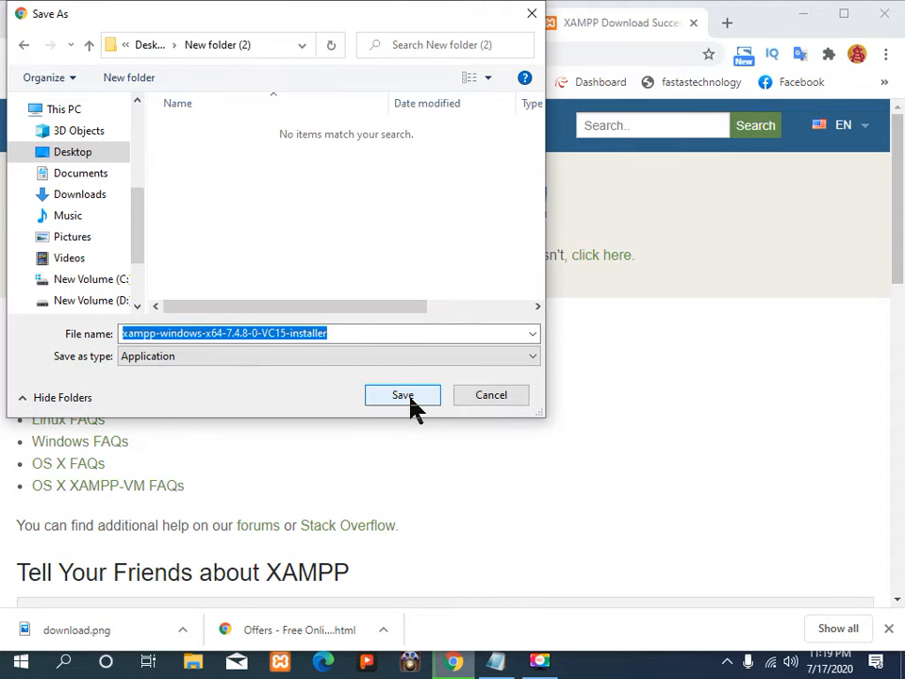
{"action": "left_click", "coordinate": [409, 395]}
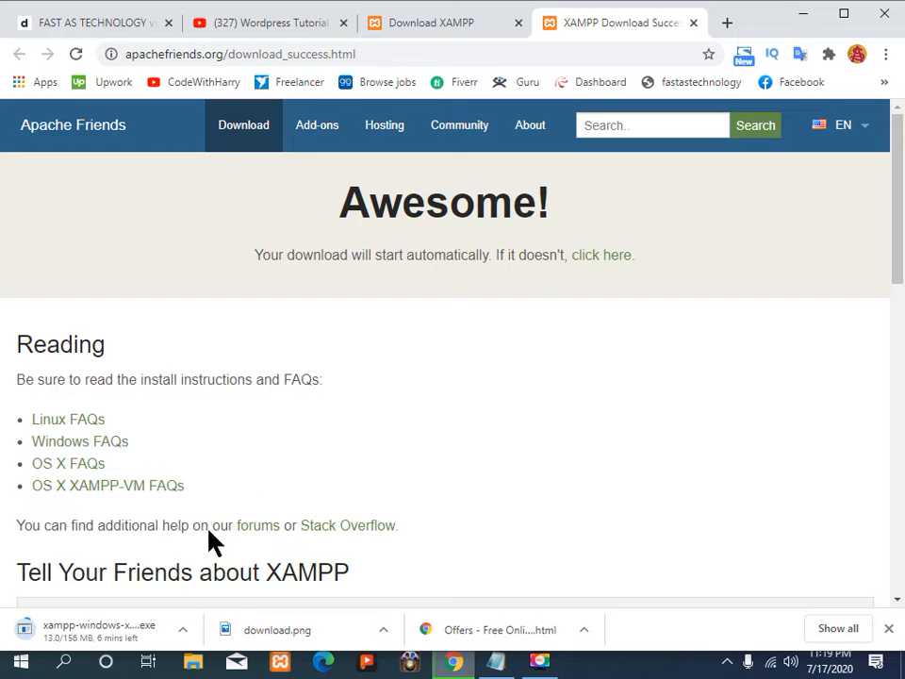
Step: Mark the XAMPP installer download to open when done, pausing and resuming it, then open a new tab
{"action": "left_click", "coordinate": [112, 641]}
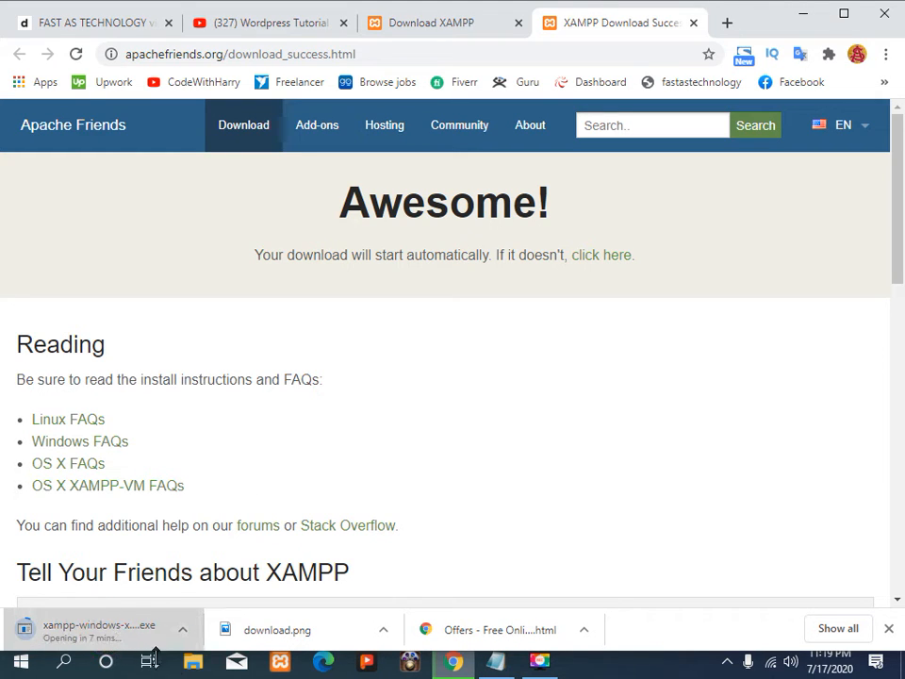
{"action": "left_click", "coordinate": [181, 629]}
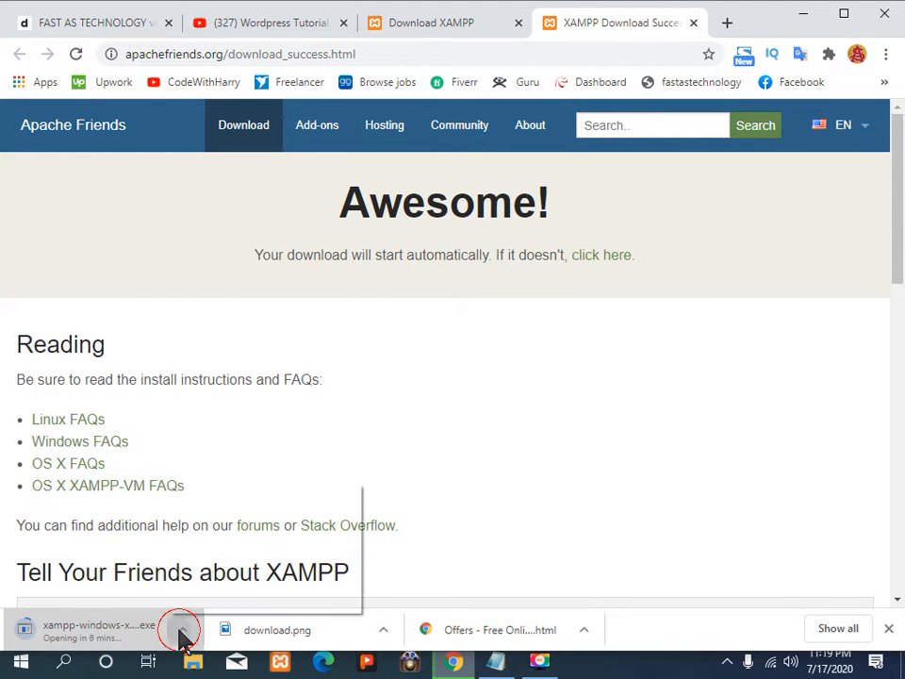
{"action": "left_click", "coordinate": [210, 555]}
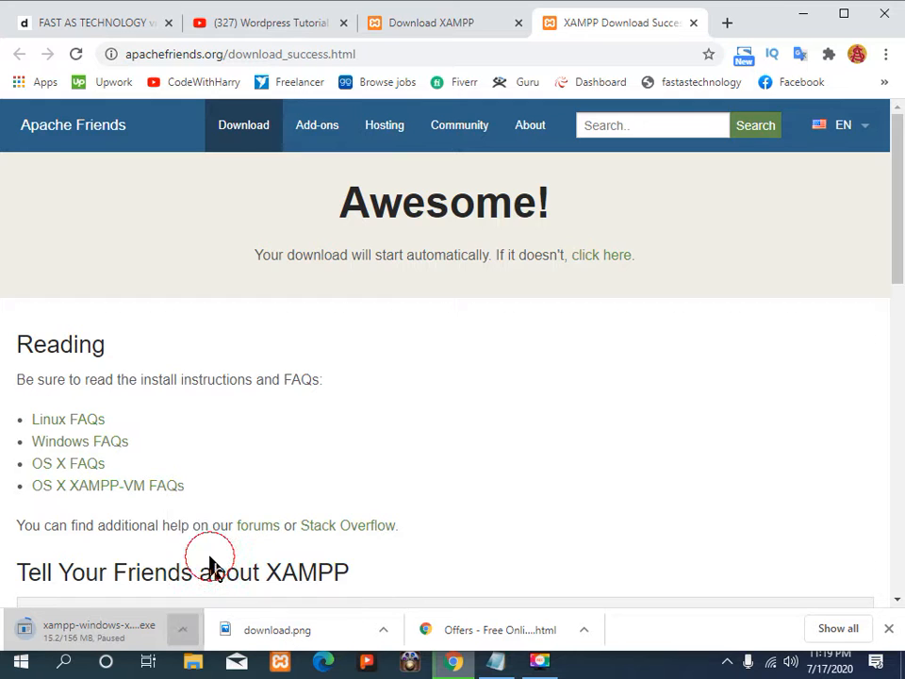
{"action": "left_click", "coordinate": [182, 629]}
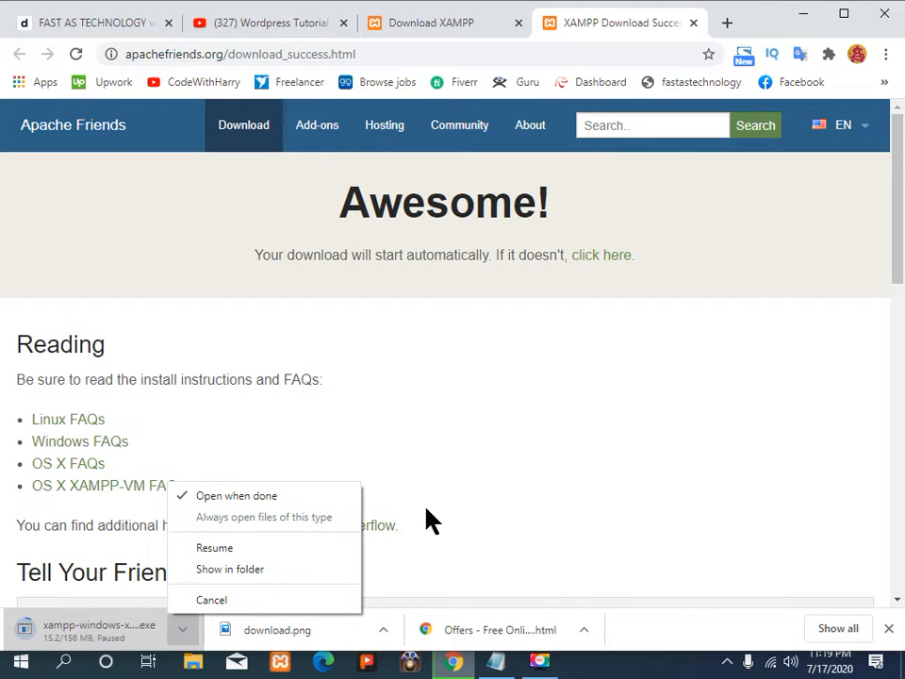
{"action": "left_click", "coordinate": [799, 15]}
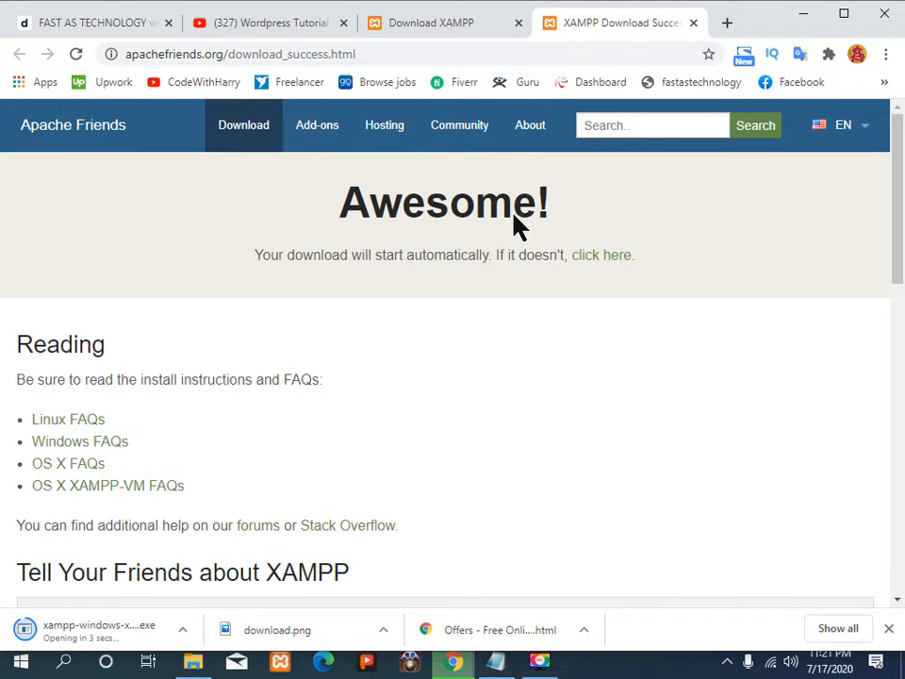
{"action": "left_click", "coordinate": [726, 23]}
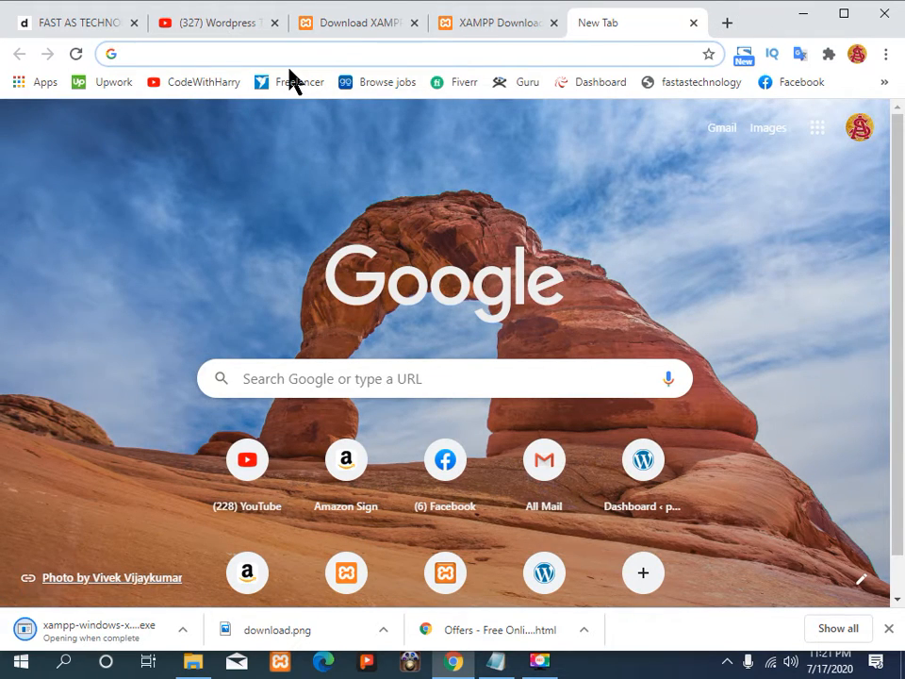
Step: Search Google for 'wordpress' and scroll down to the WordPress.org result
{"action": "type", "text": "wor"}
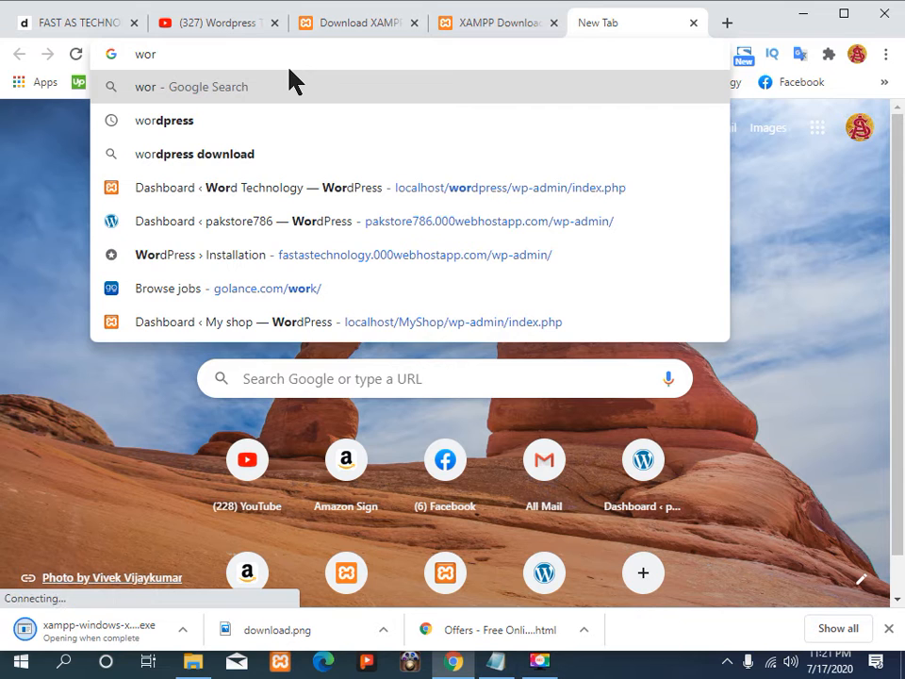
{"action": "type", "text": "dprd"}
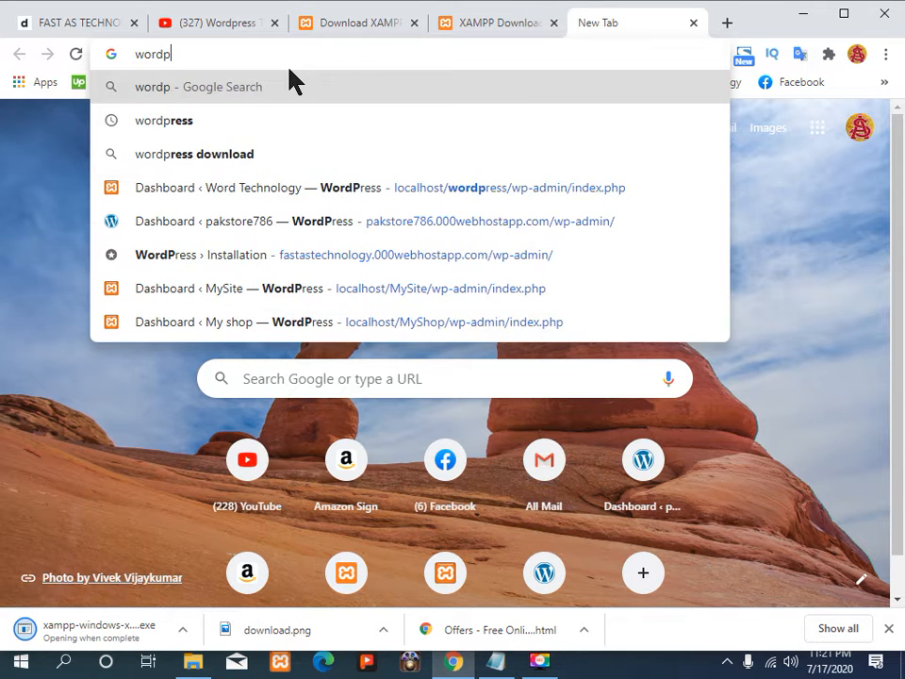
{"action": "key", "text": "BackSpace"}
{"action": "key", "text": "BackSpace"}
{"action": "type", "text": "s"}
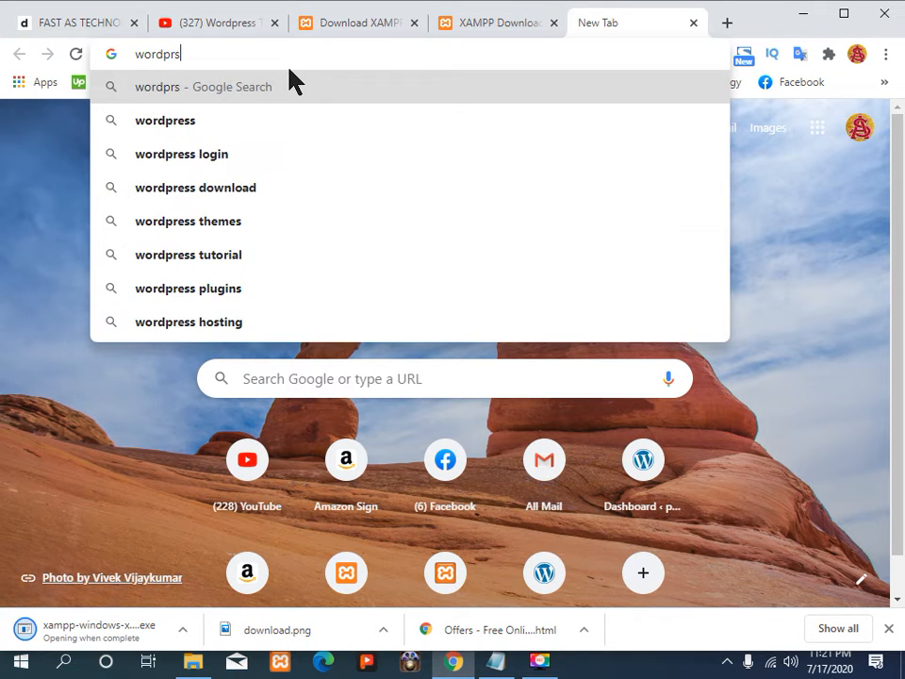
{"action": "key", "text": "BackSpace"}
{"action": "type", "text": "ess"}
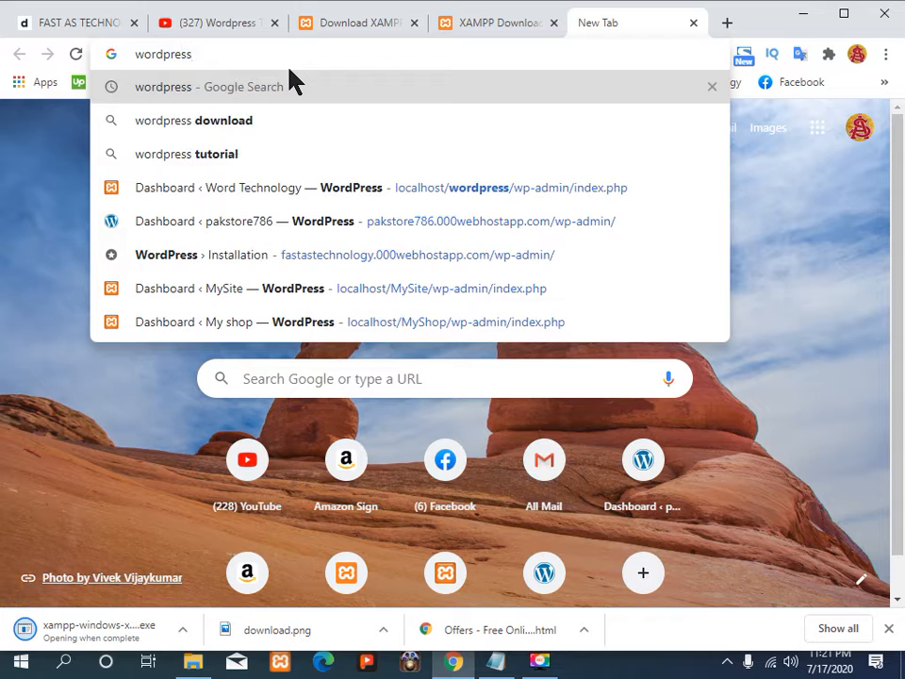
{"action": "key", "text": "Return"}
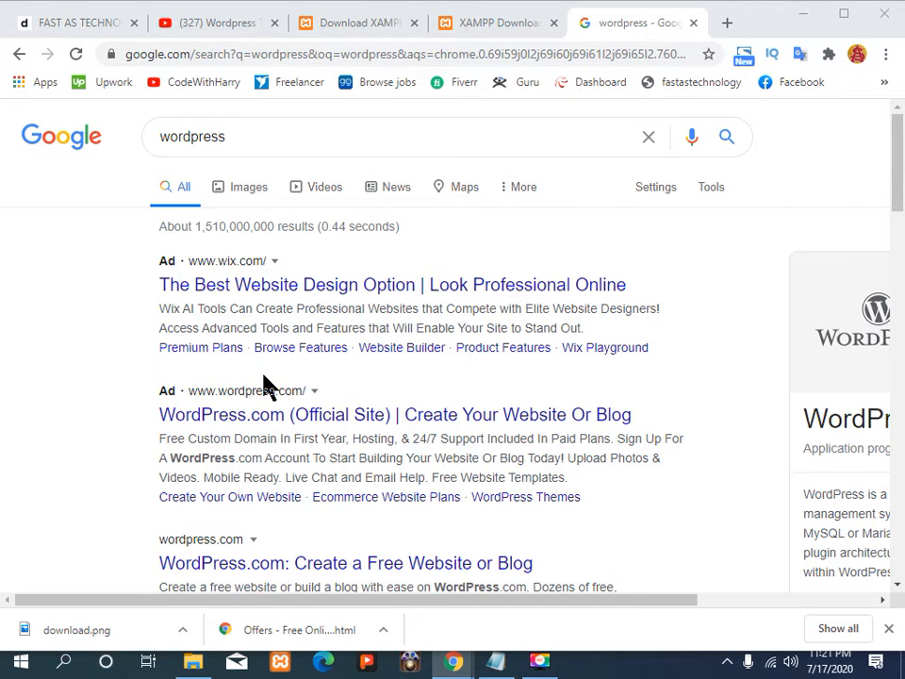
{"action": "scroll", "coordinate": [265, 383], "scroll_direction": "down", "scroll_amount": 2}
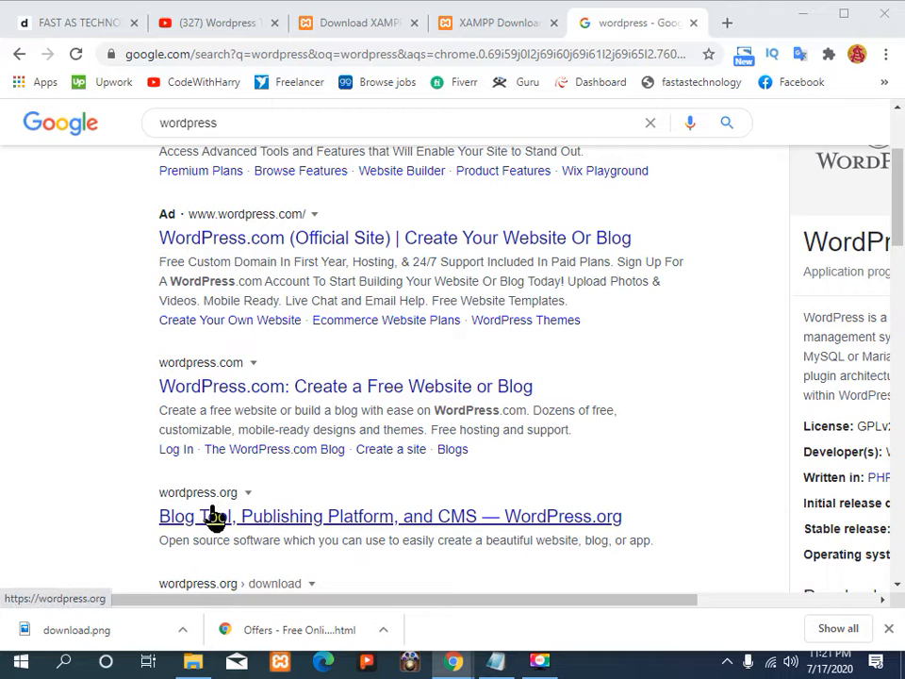
Step: Go from the WordPress.org result to Get WordPress and scroll to the Download WordPress 5.4.2 button
{"action": "left_click", "coordinate": [312, 519]}
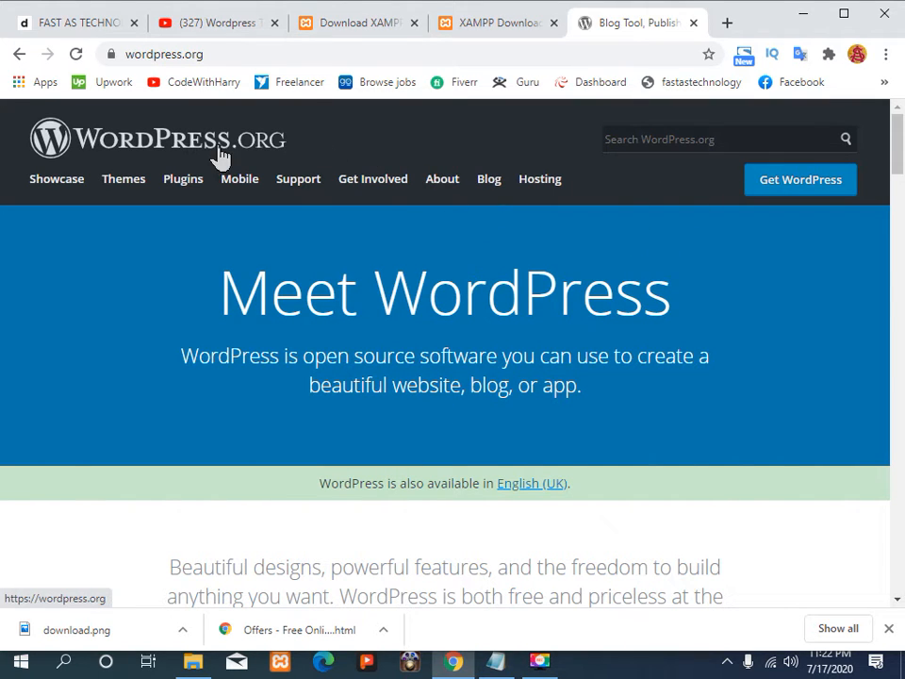
{"action": "left_click", "coordinate": [806, 183]}
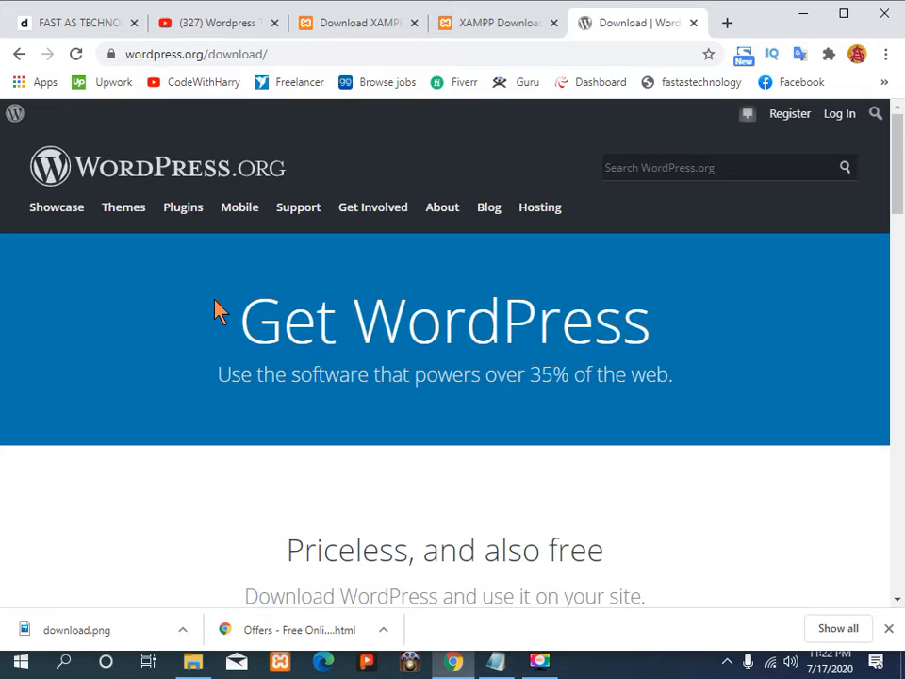
{"action": "scroll", "coordinate": [215, 302], "scroll_direction": "down", "scroll_amount": 2}
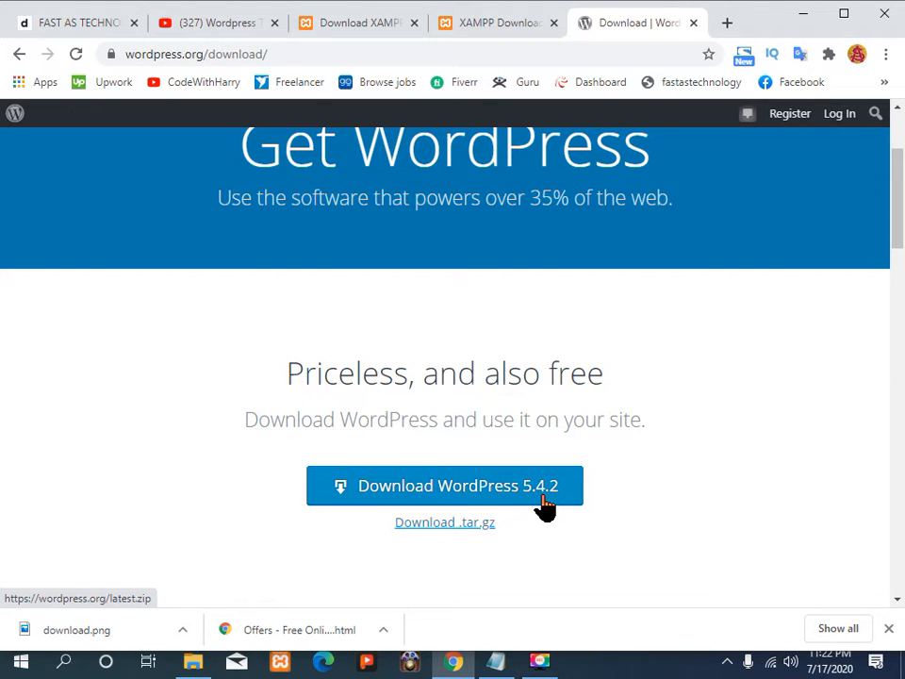
Step: Save wordpress-5.4.2.zip into New folder (2) and close the Hooray message
{"action": "left_click", "coordinate": [470, 497]}
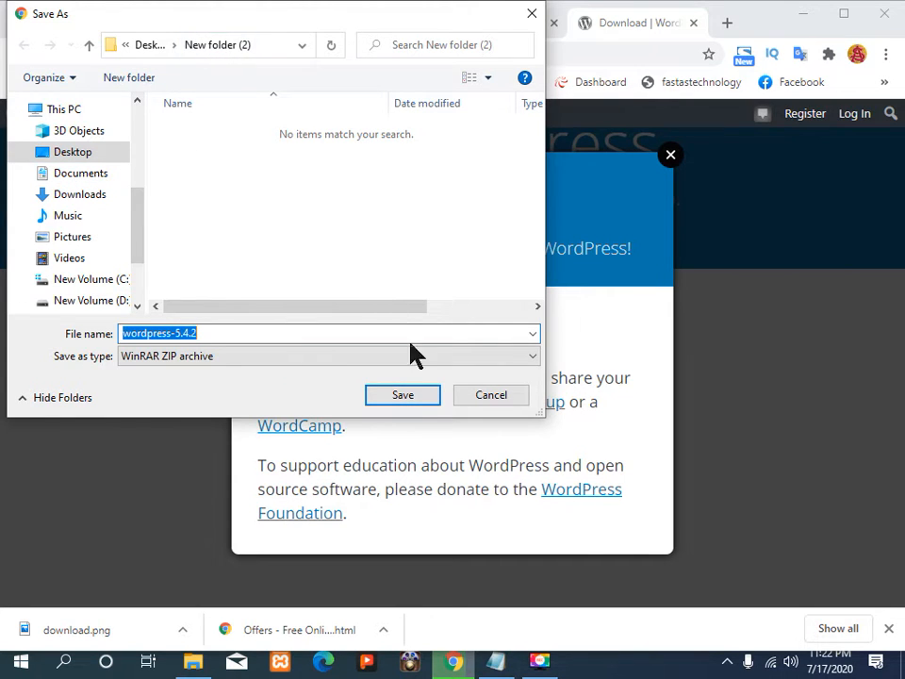
{"action": "left_click", "coordinate": [403, 396]}
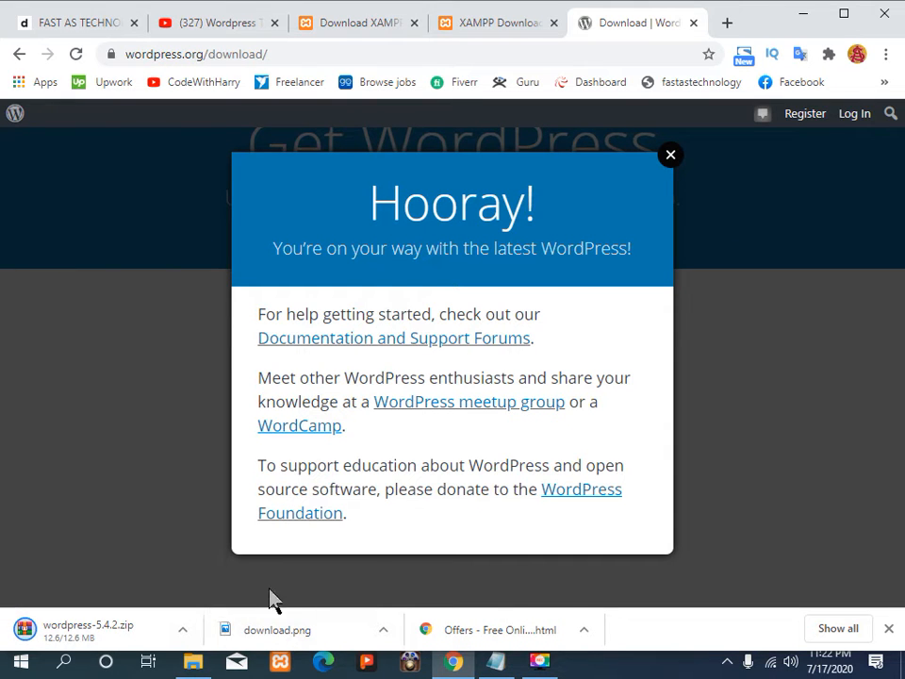
{"action": "left_click", "coordinate": [670, 158]}
Step: Minimize the open windows, open New folder (2), and run the XAMPP installer as administrator
{"action": "left_click", "coordinate": [806, 14]}
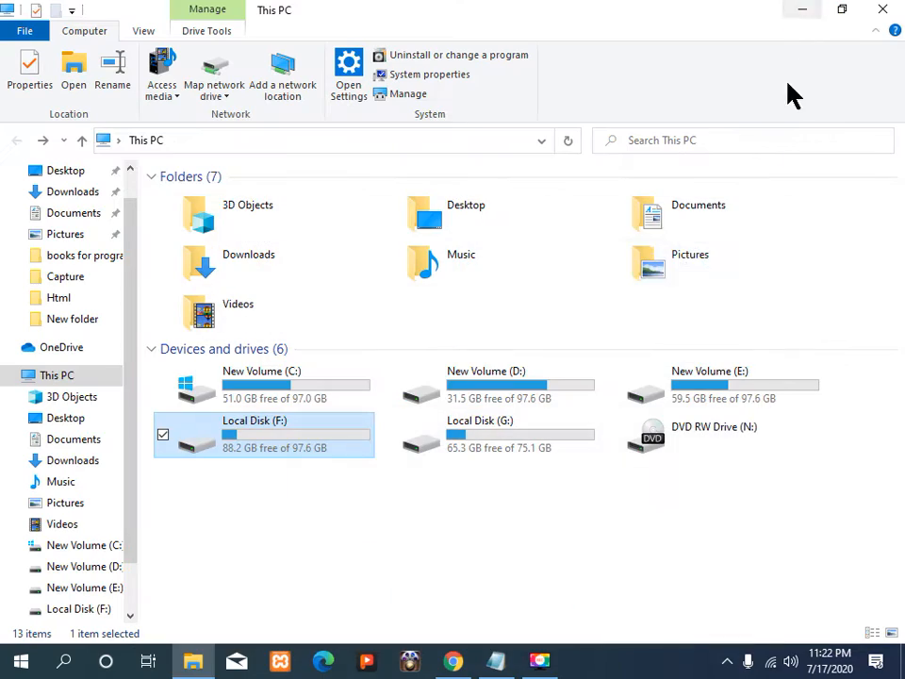
{"action": "left_click", "coordinate": [799, 11]}
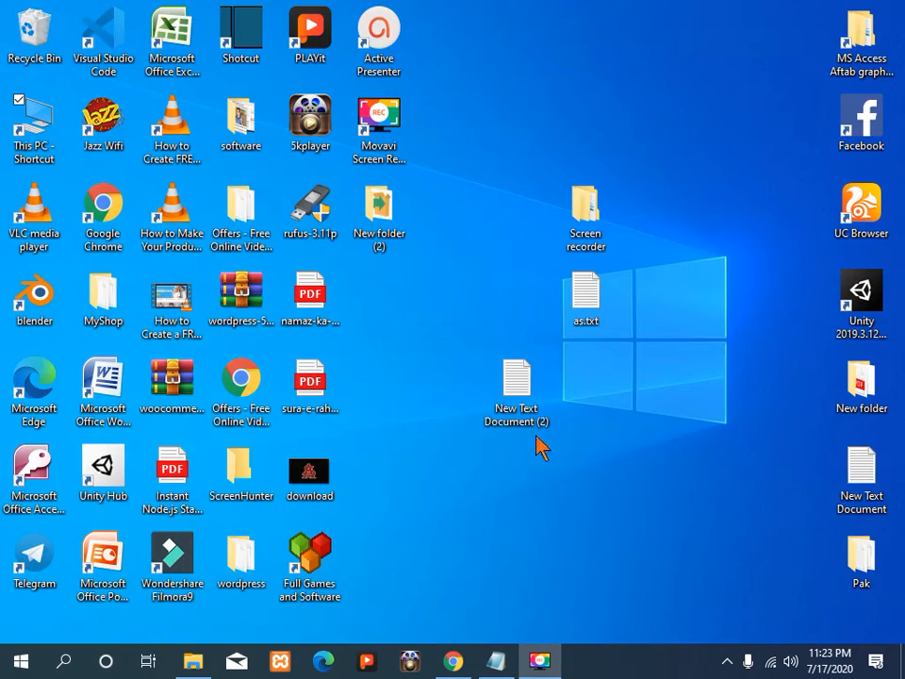
{"action": "double_click", "coordinate": [376, 236]}
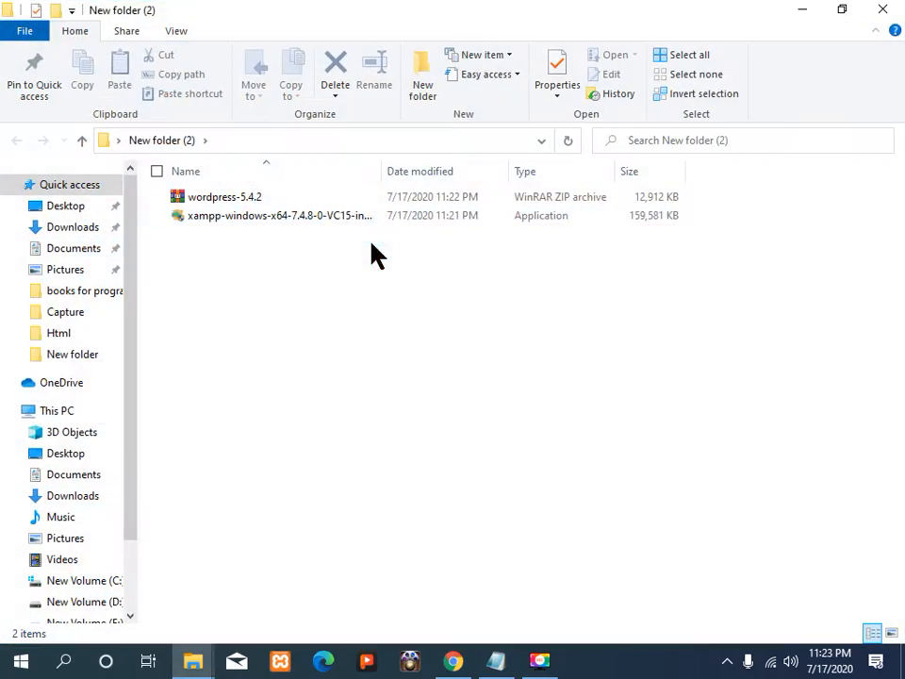
{"action": "right_click", "coordinate": [271, 218]}
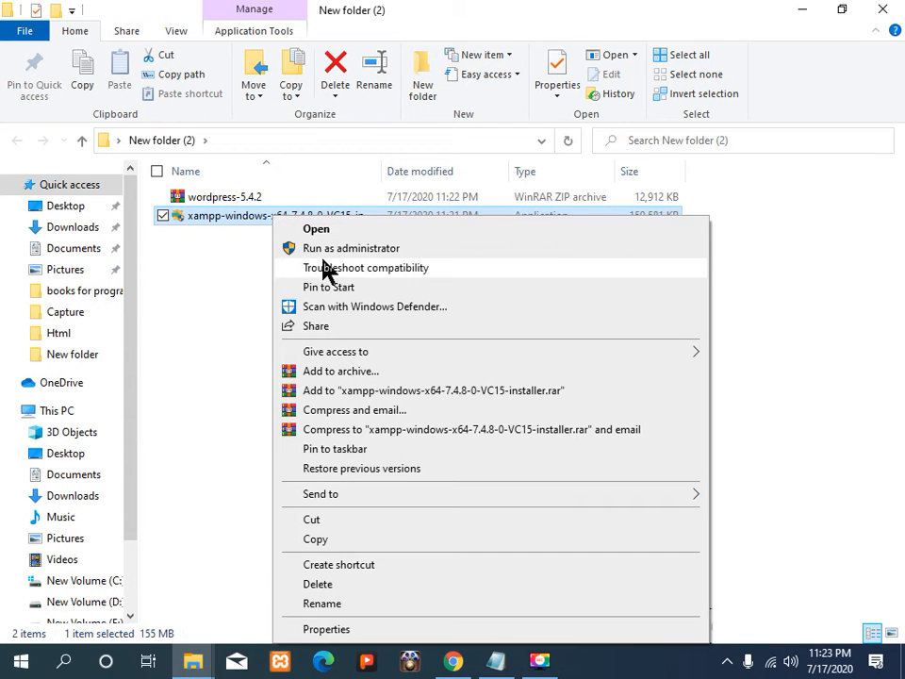
{"action": "left_click", "coordinate": [324, 248]}
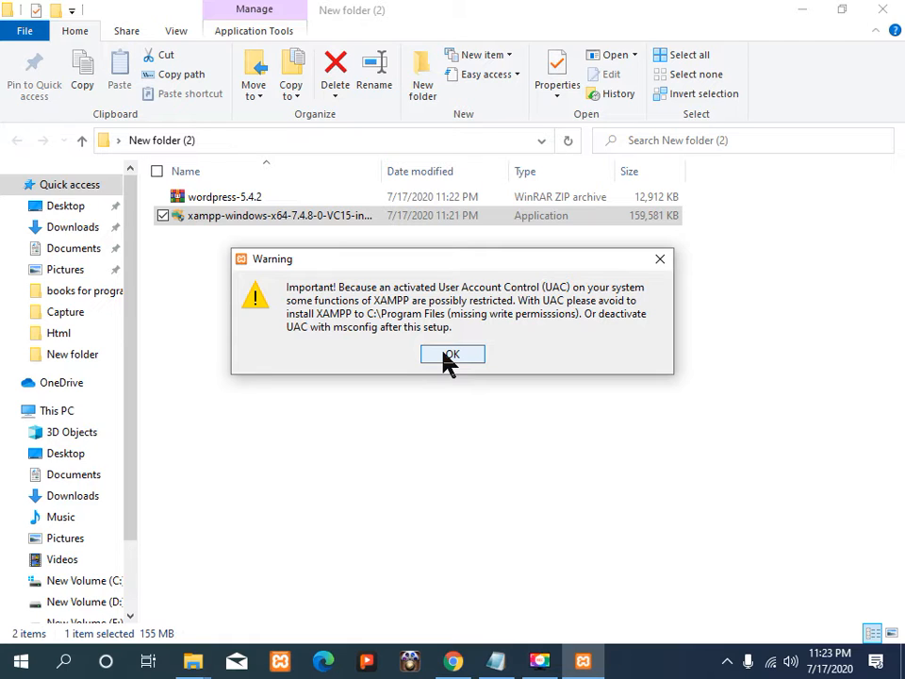
Step: Accept the UAC warning and advance setup with all components to the C:\xampp install folder
{"action": "left_click", "coordinate": [450, 358]}
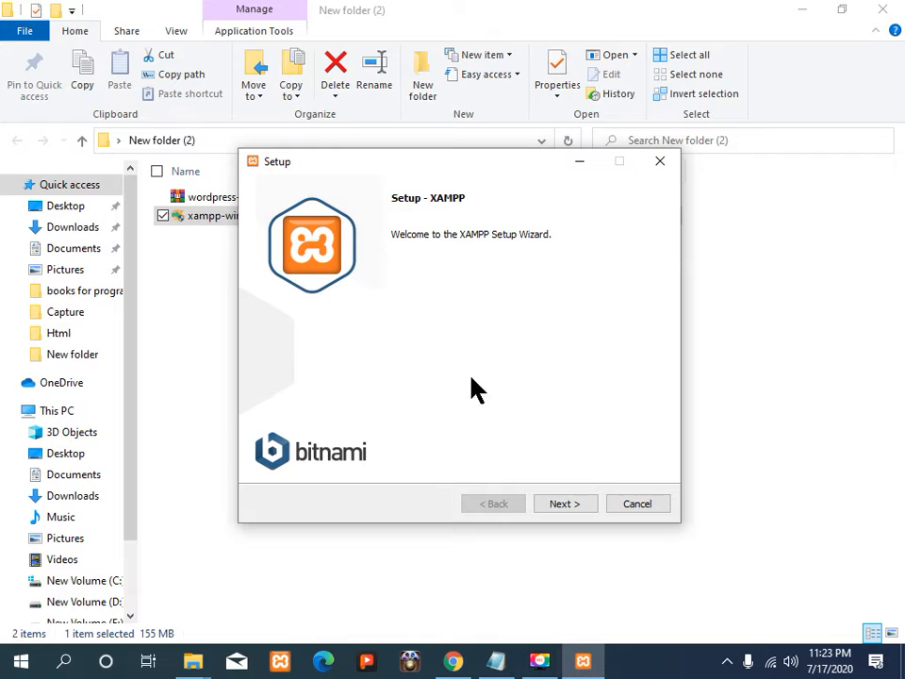
{"action": "left_click", "coordinate": [566, 503]}
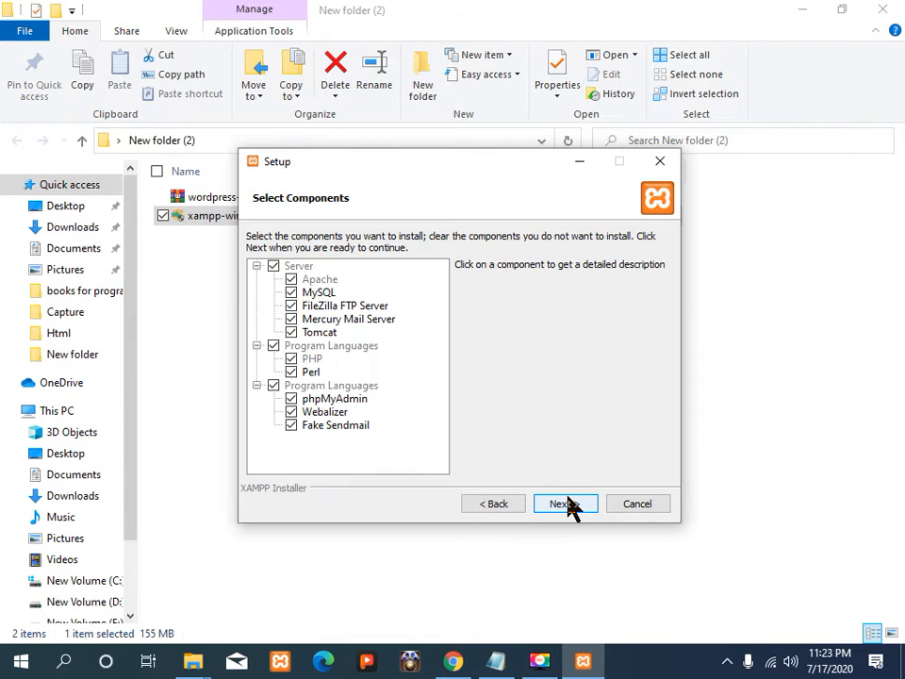
{"action": "left_click", "coordinate": [564, 504]}
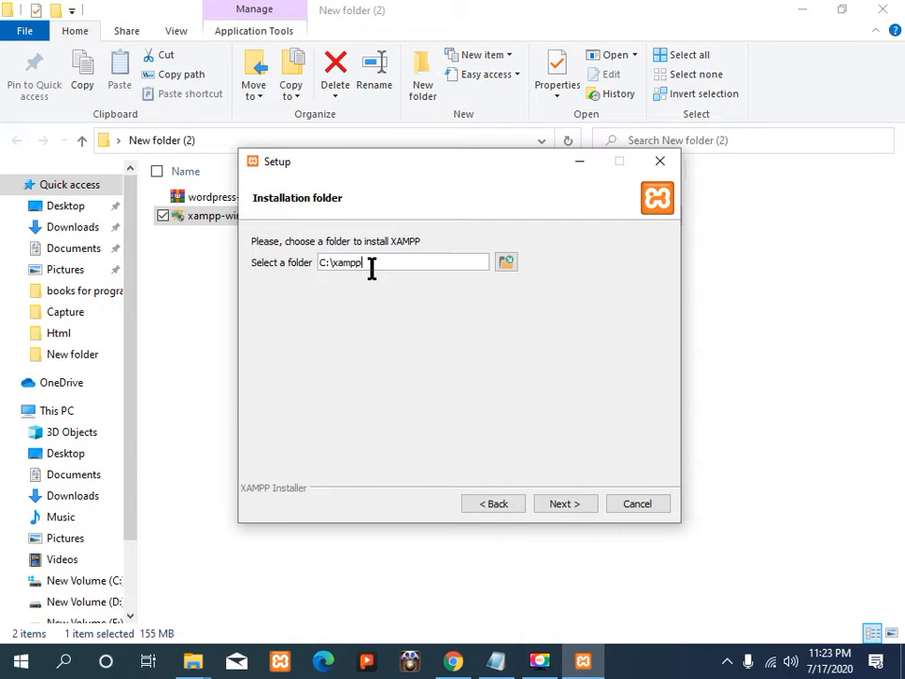
{"action": "left_click", "coordinate": [574, 512]}
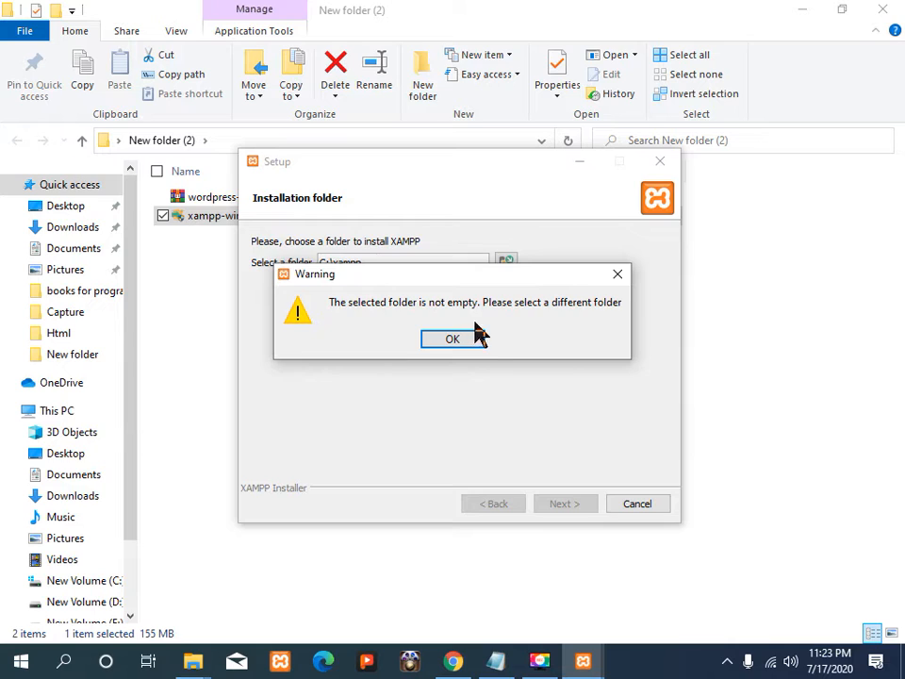
Step: Acknowledge the folder-not-empty warning and cancel the XAMPP installation
{"action": "left_click", "coordinate": [473, 338]}
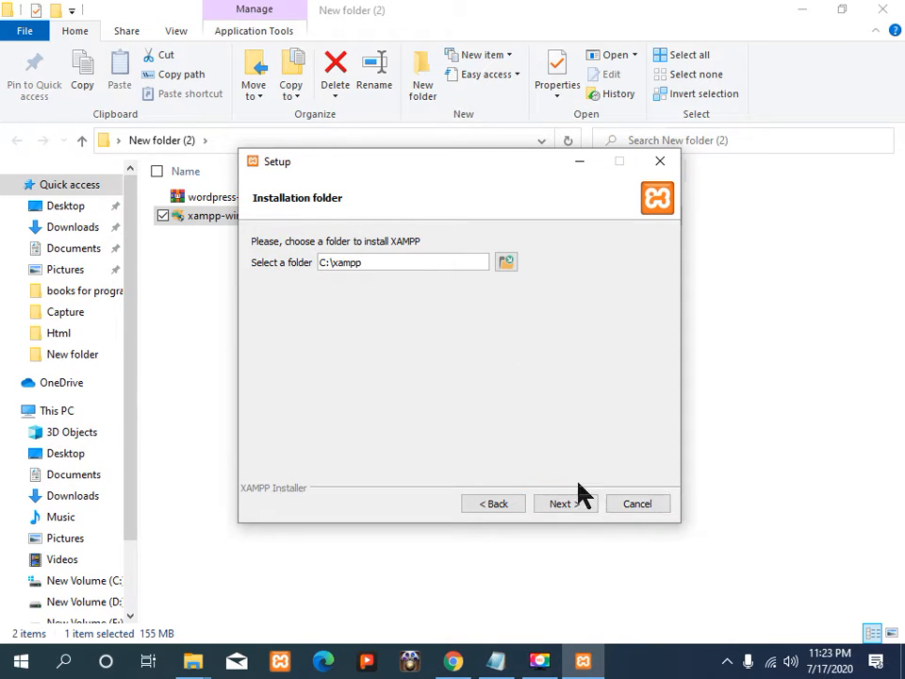
{"action": "left_click", "coordinate": [646, 510]}
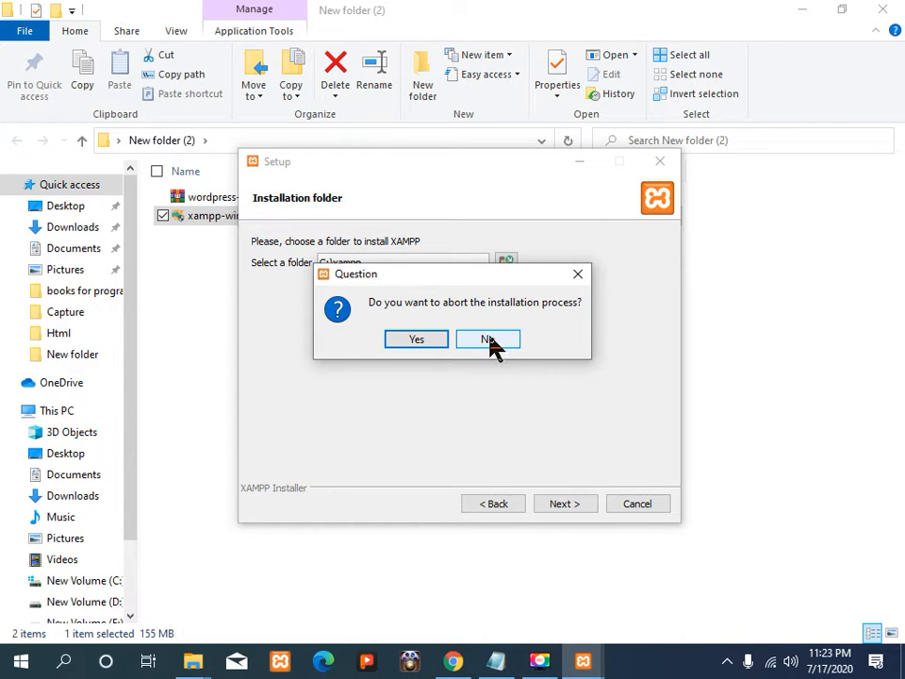
{"action": "left_click", "coordinate": [491, 341]}
{"action": "left_click", "coordinate": [662, 504]}
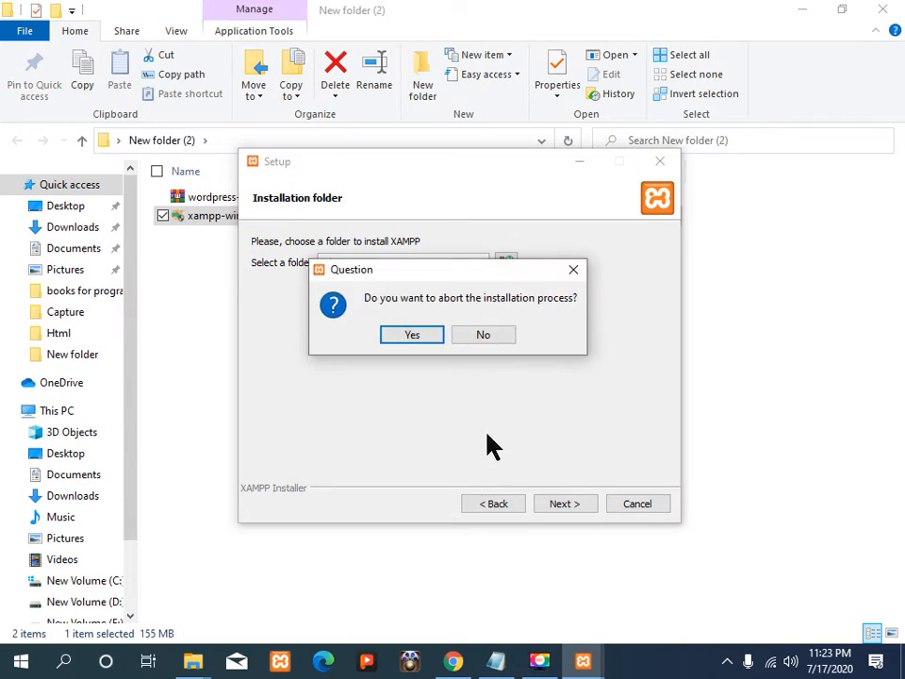
{"action": "left_click", "coordinate": [424, 330]}
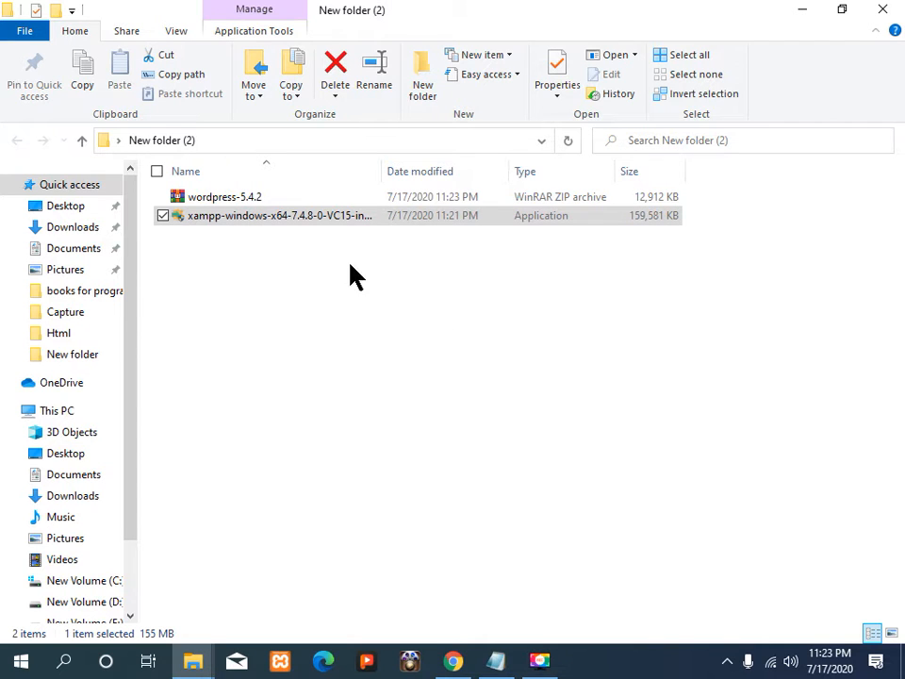
Step: Extract the wordpress-5.4.2 archive to its default folder, then bring up the This PC window
{"action": "left_click", "coordinate": [276, 200]}
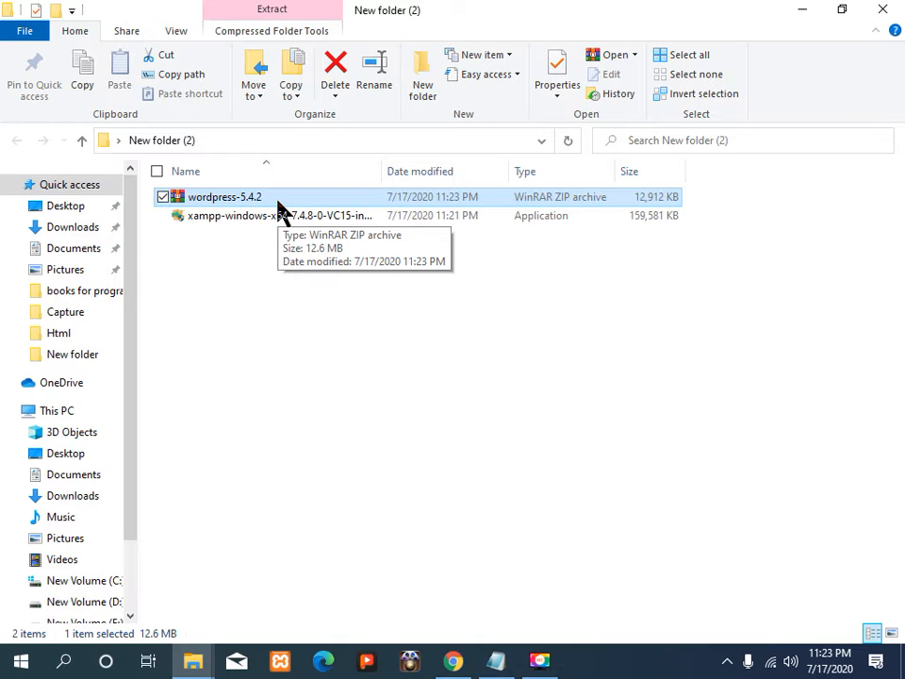
{"action": "right_click", "coordinate": [274, 205]}
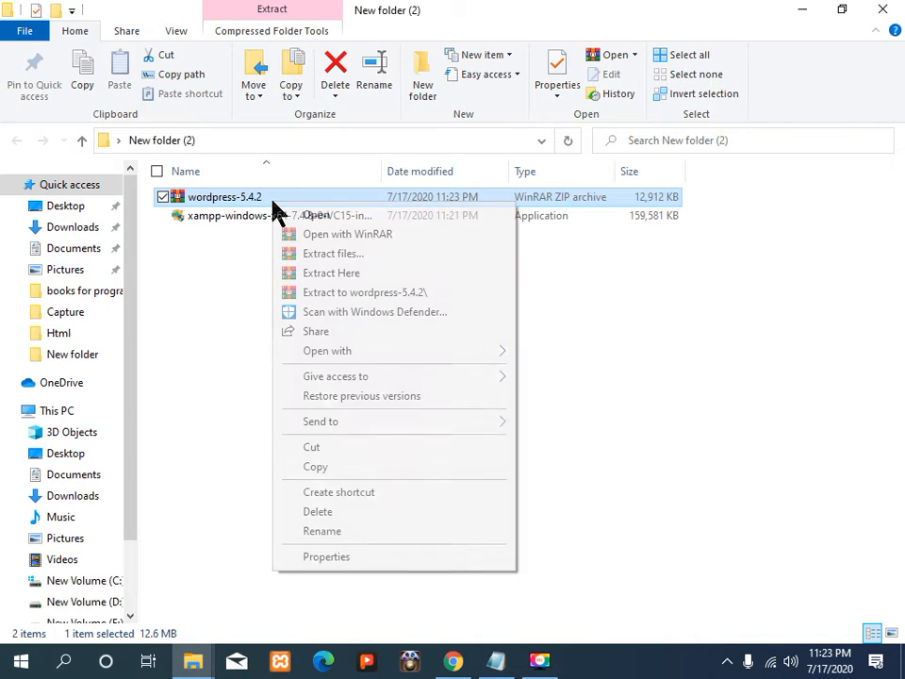
{"action": "left_click", "coordinate": [343, 257]}
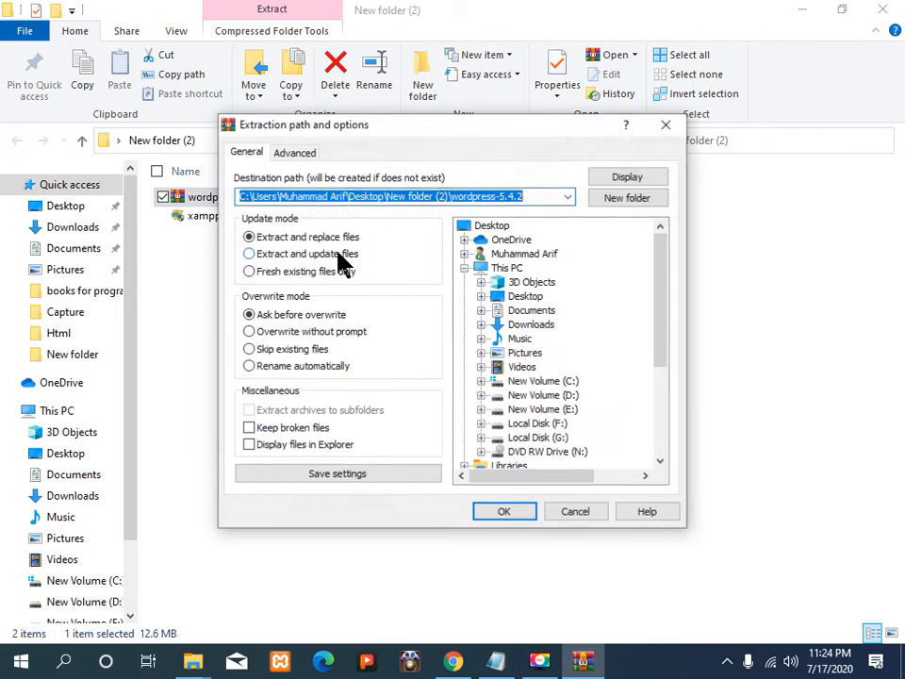
{"action": "left_click", "coordinate": [503, 516]}
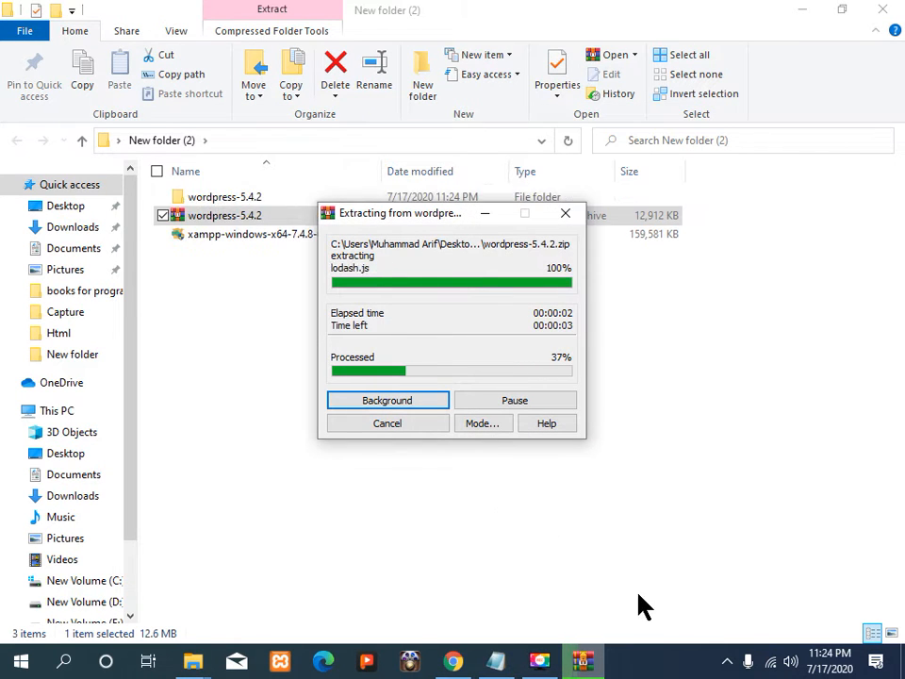
{"action": "left_click", "coordinate": [195, 664]}
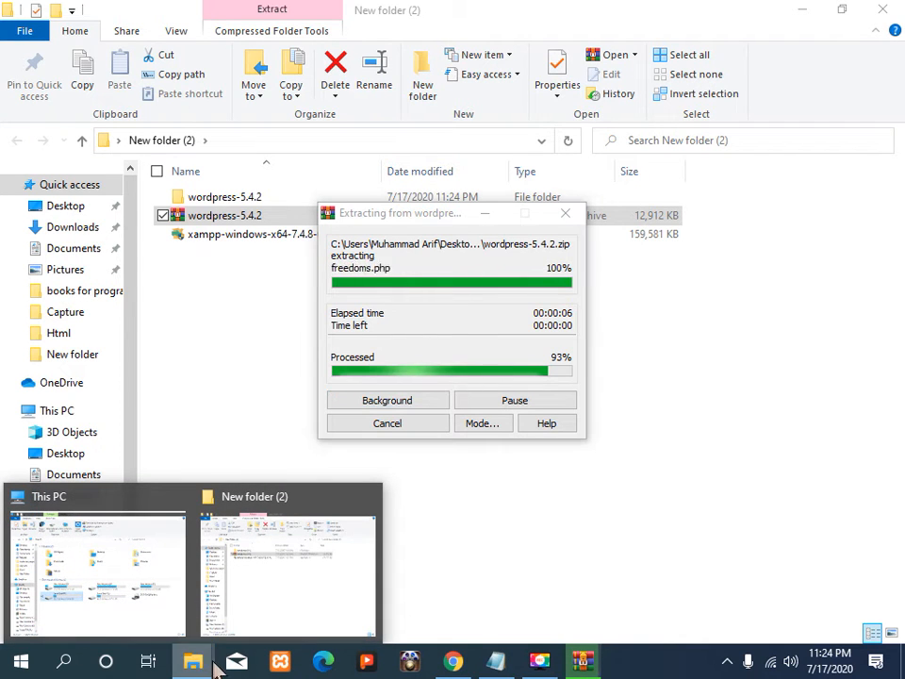
{"action": "left_click", "coordinate": [151, 578]}
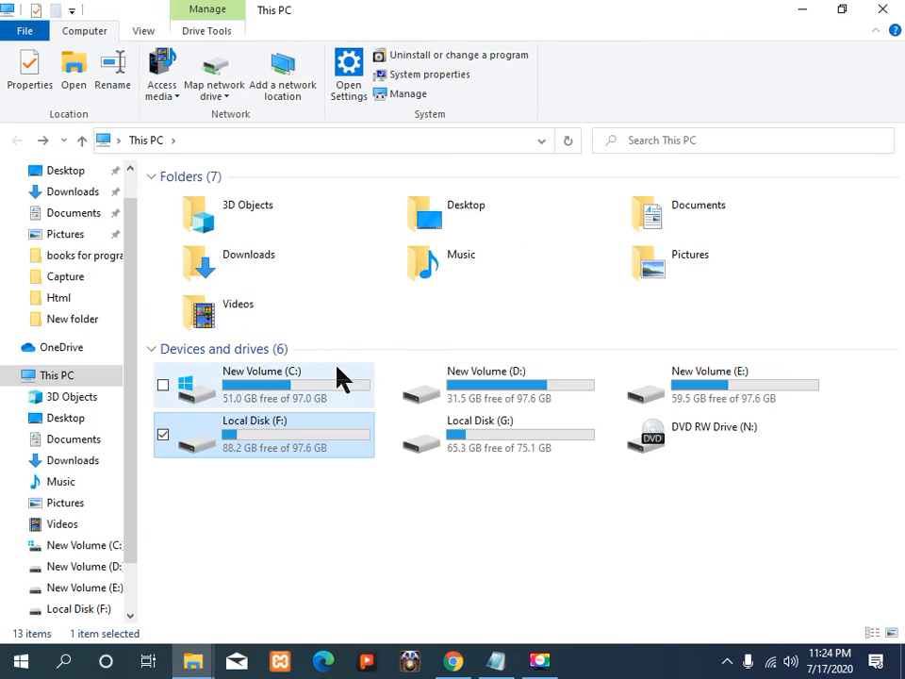
Step: Browse to the C:\xampp\htdocs folder
{"action": "double_click", "coordinate": [340, 382]}
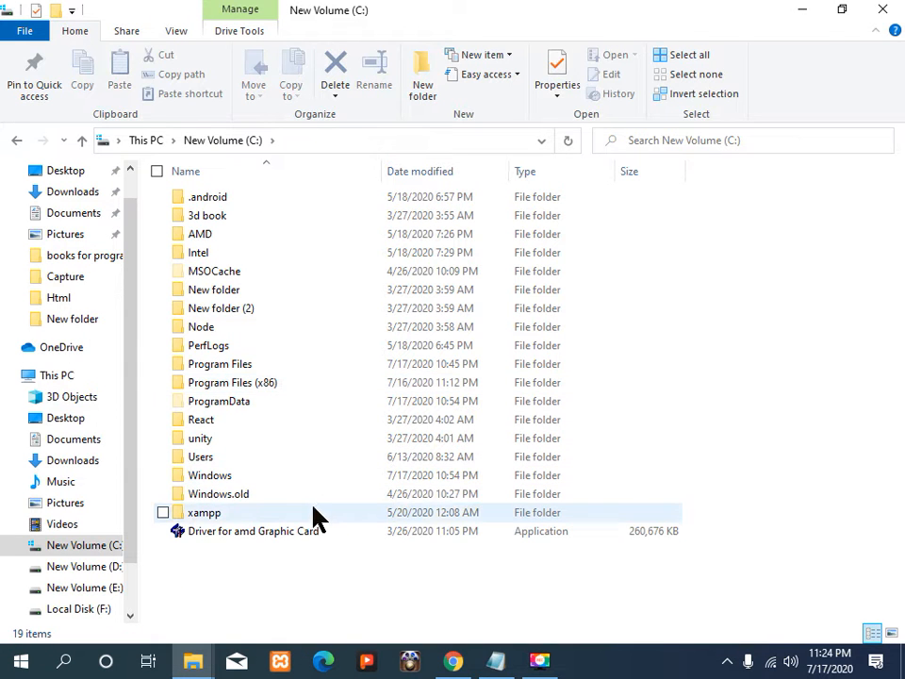
{"action": "double_click", "coordinate": [315, 512]}
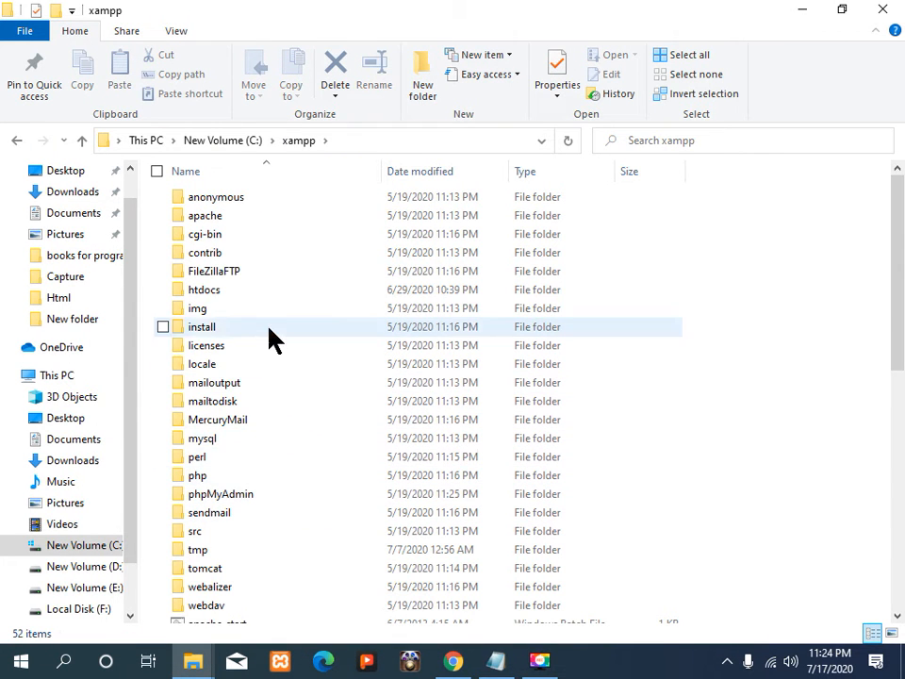
{"action": "double_click", "coordinate": [261, 294]}
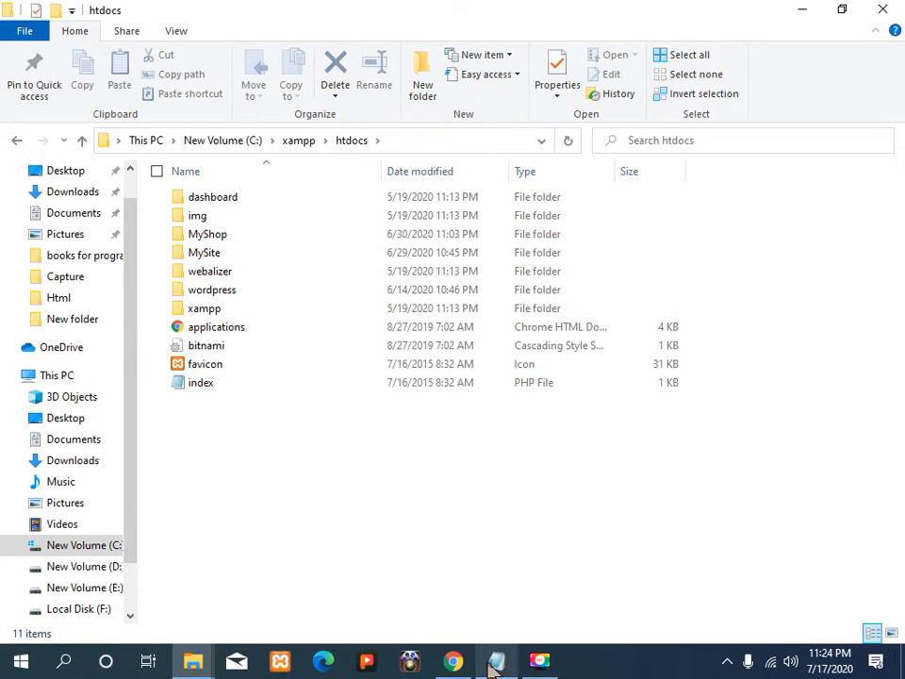
Step: Copy the extracted wordpress-5.4.2 folder and paste it into htdocs
{"action": "left_click", "coordinate": [205, 660]}
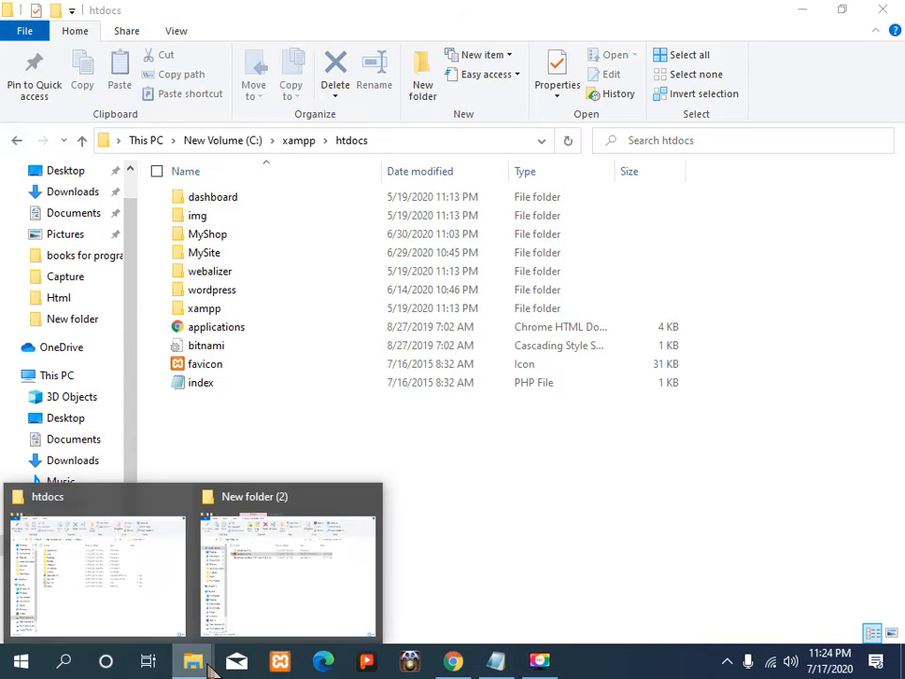
{"action": "left_click", "coordinate": [247, 586]}
{"action": "left_click", "coordinate": [298, 202]}
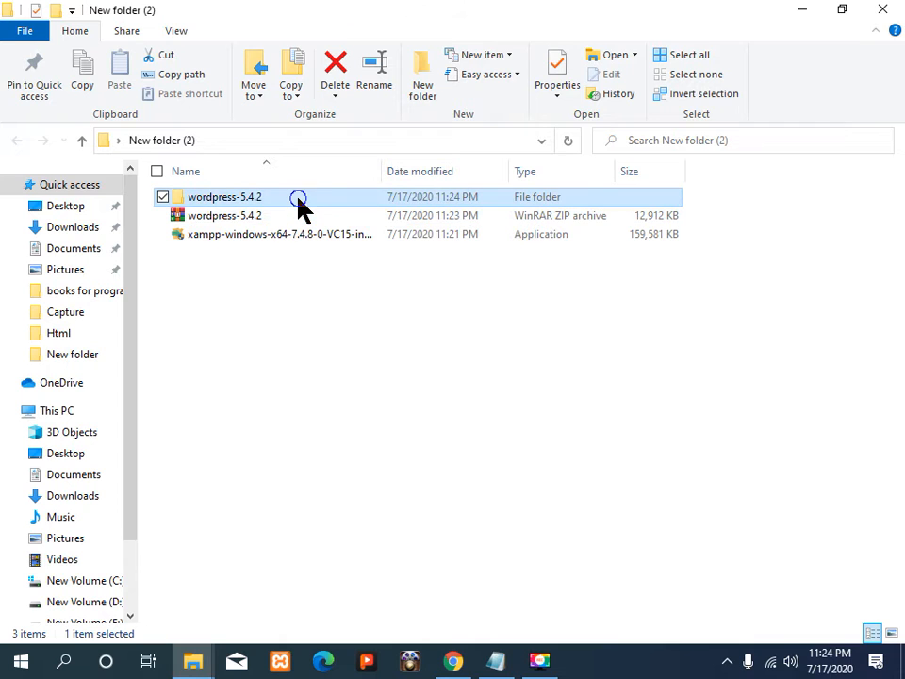
{"action": "right_click", "coordinate": [299, 200]}
{"action": "left_click", "coordinate": [396, 543]}
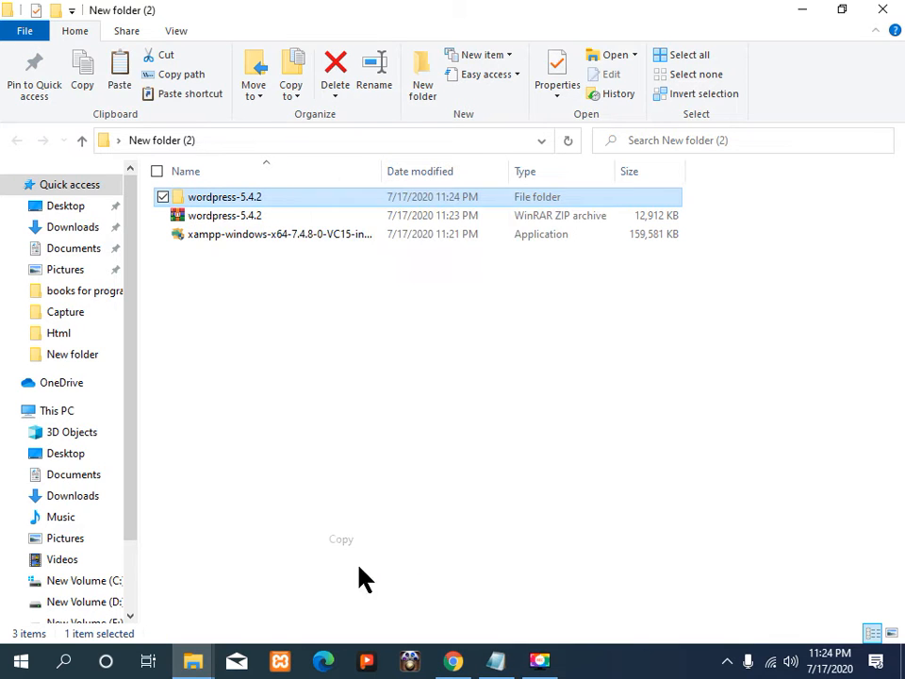
{"action": "left_click", "coordinate": [205, 660]}
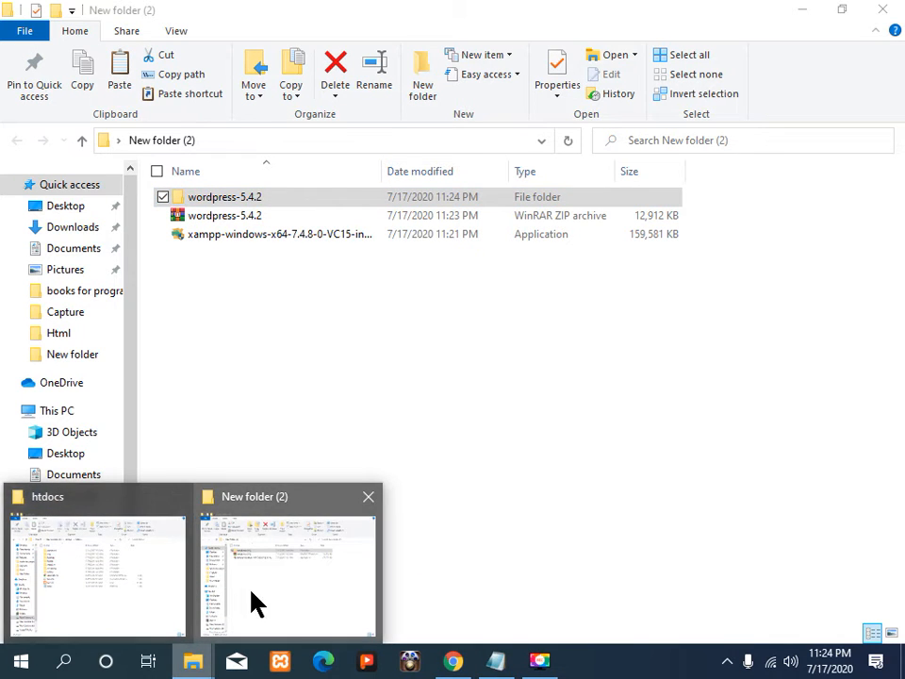
{"action": "left_click", "coordinate": [131, 596]}
{"action": "right_click", "coordinate": [240, 476]}
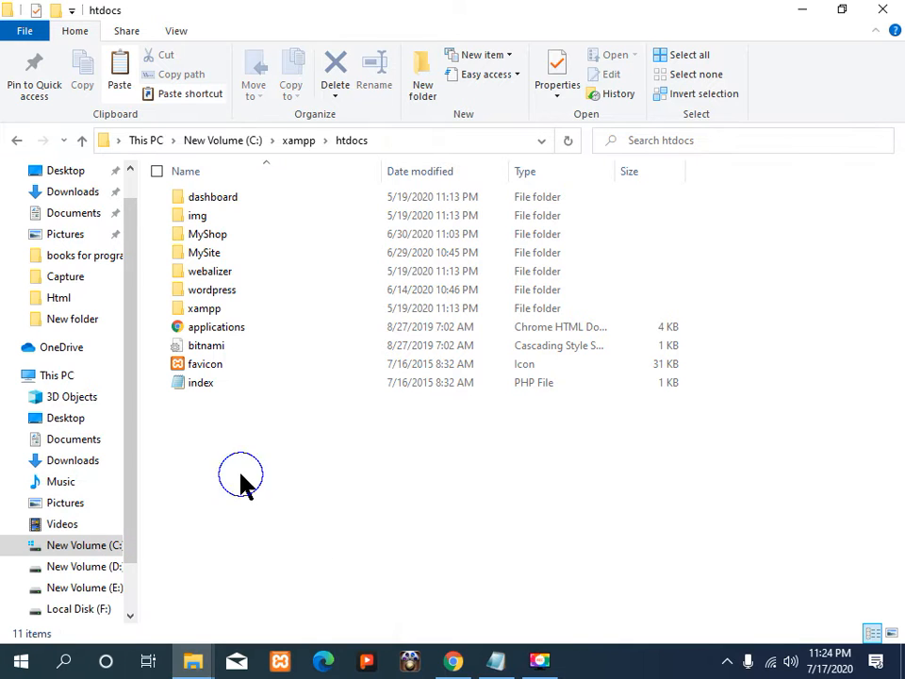
{"action": "left_click", "coordinate": [311, 345]}
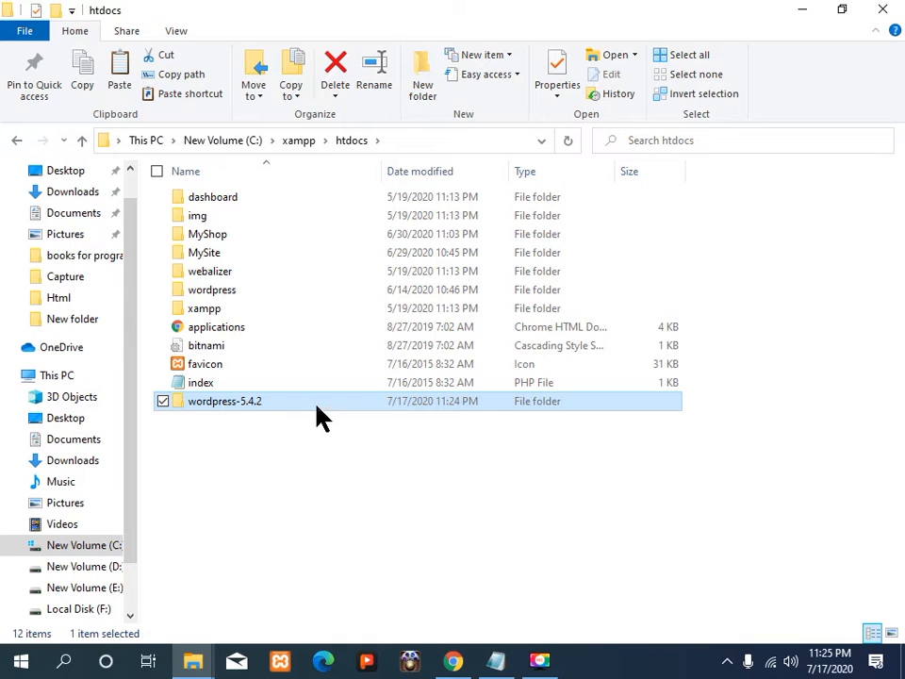
Step: Rename the copied wordpress-5.4.2 folder to 'Blog'
{"action": "key", "text": "F2"}
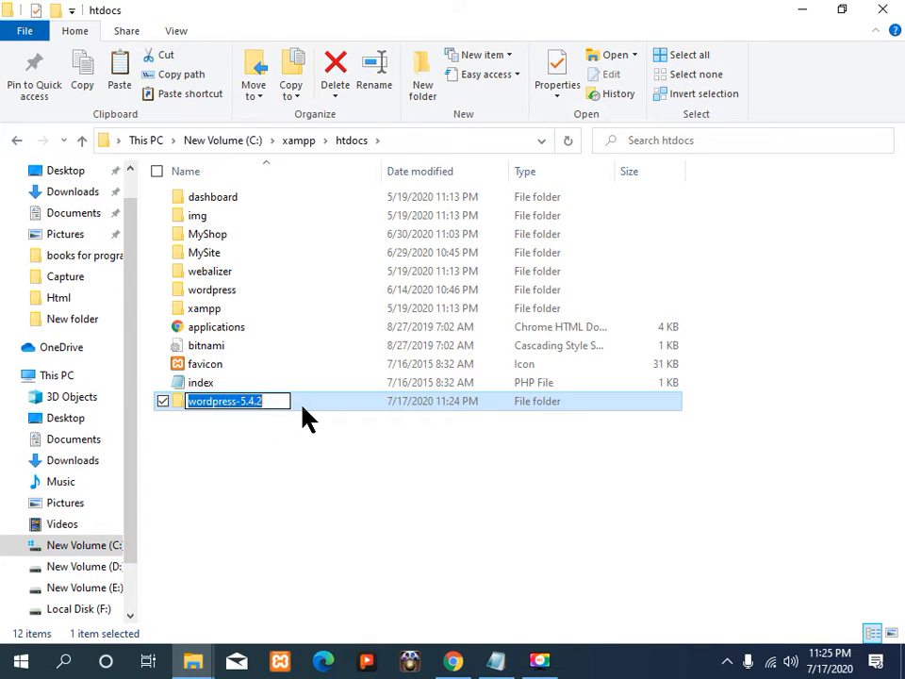
{"action": "key", "text": "BackSpace"}
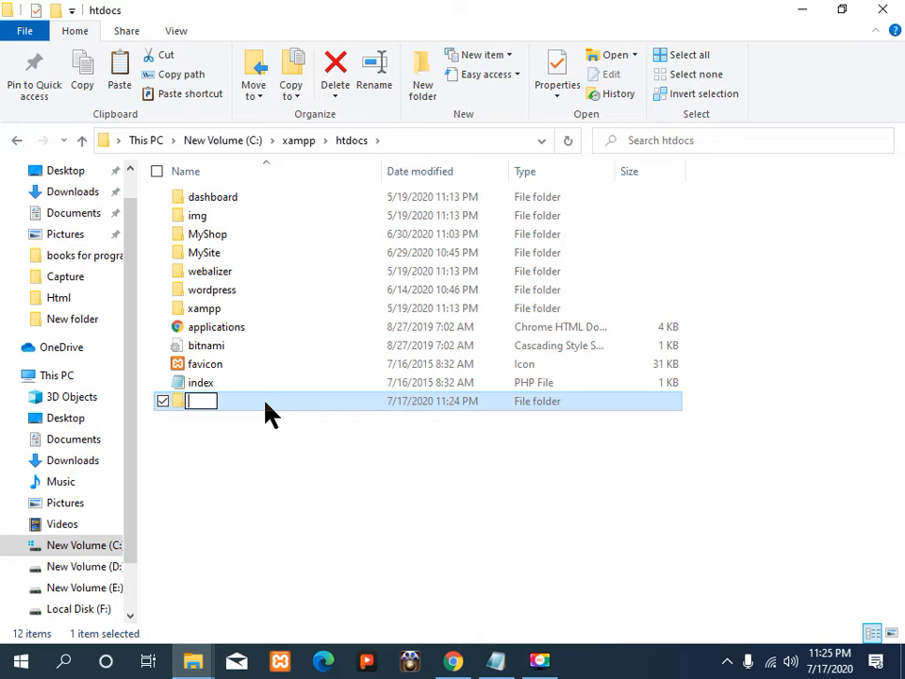
{"action": "type", "text": "Blog"}
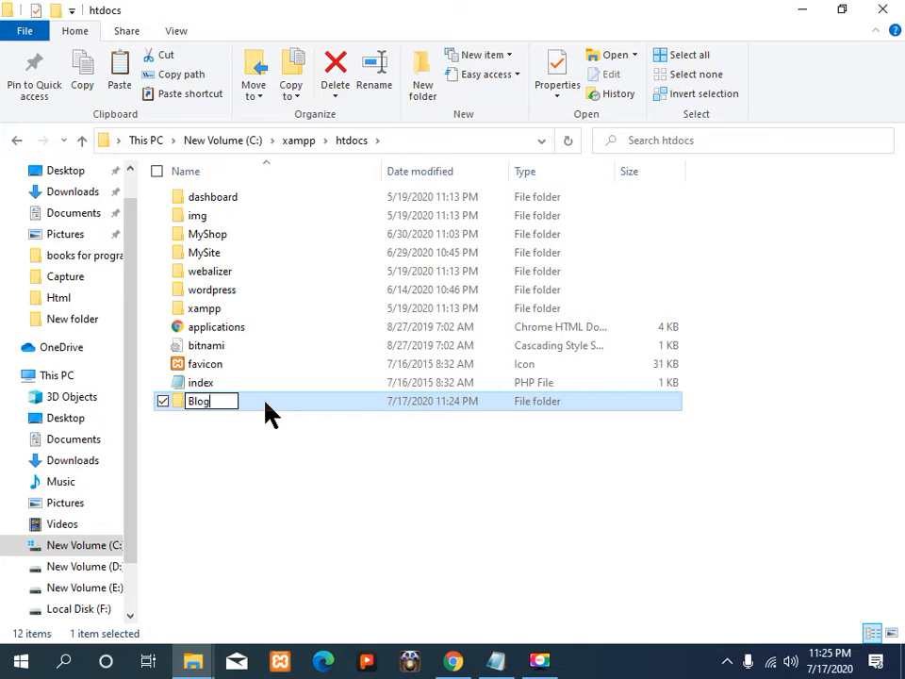
{"action": "key", "text": "Return"}
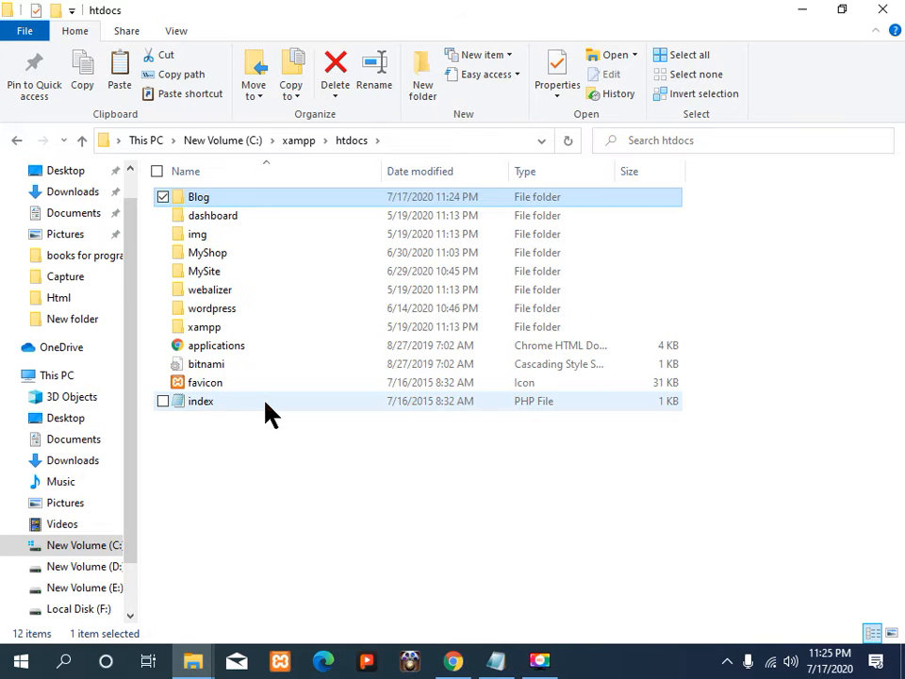
Step: Open a new blank Chrome tab, then minimize Chrome and both Explorer windows
{"action": "left_click", "coordinate": [453, 660]}
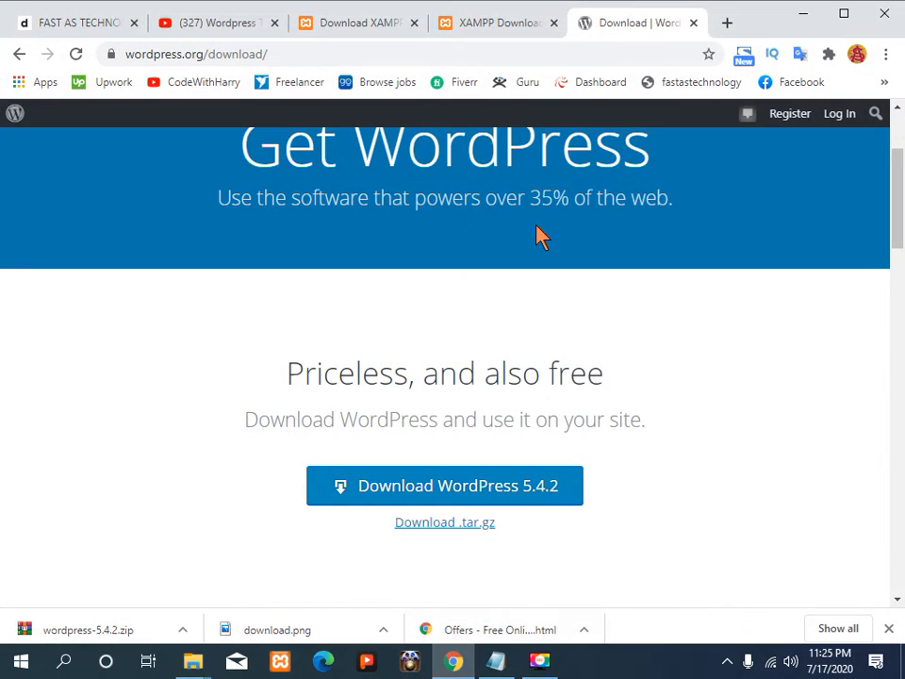
{"action": "left_click", "coordinate": [722, 24]}
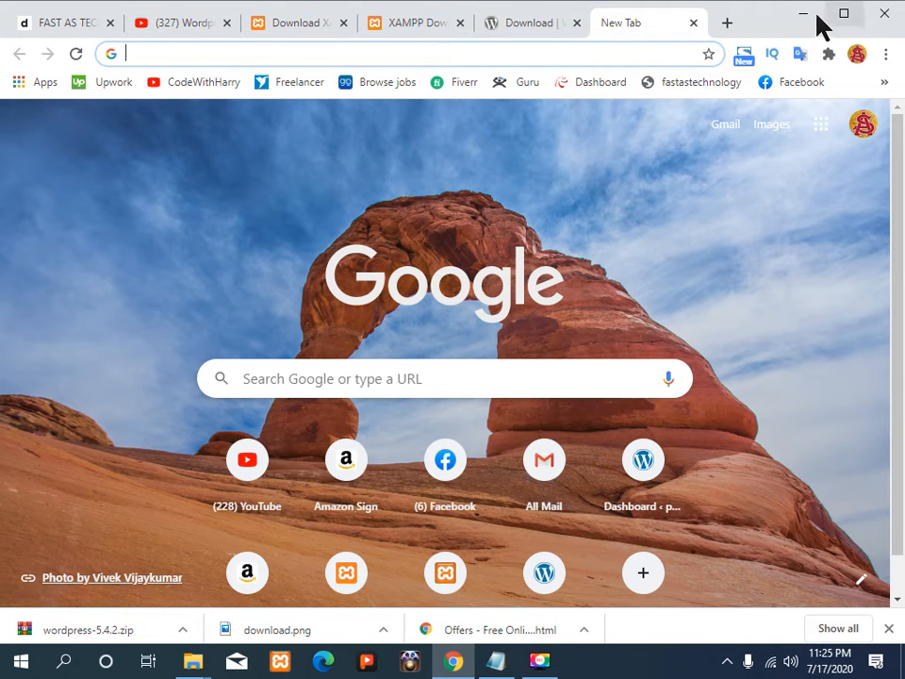
{"action": "left_click", "coordinate": [796, 17]}
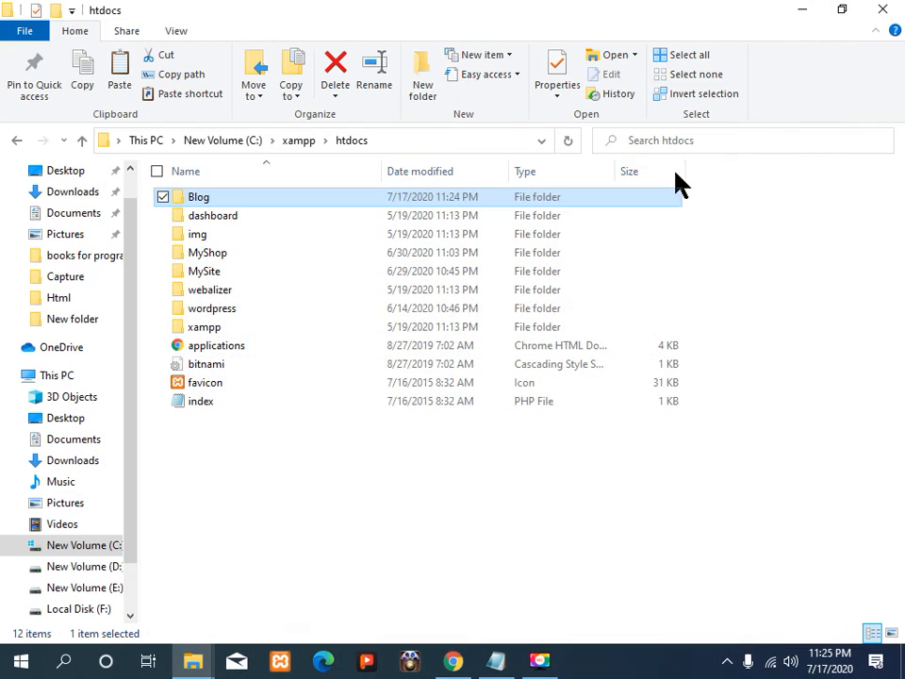
{"action": "left_click", "coordinate": [797, 17]}
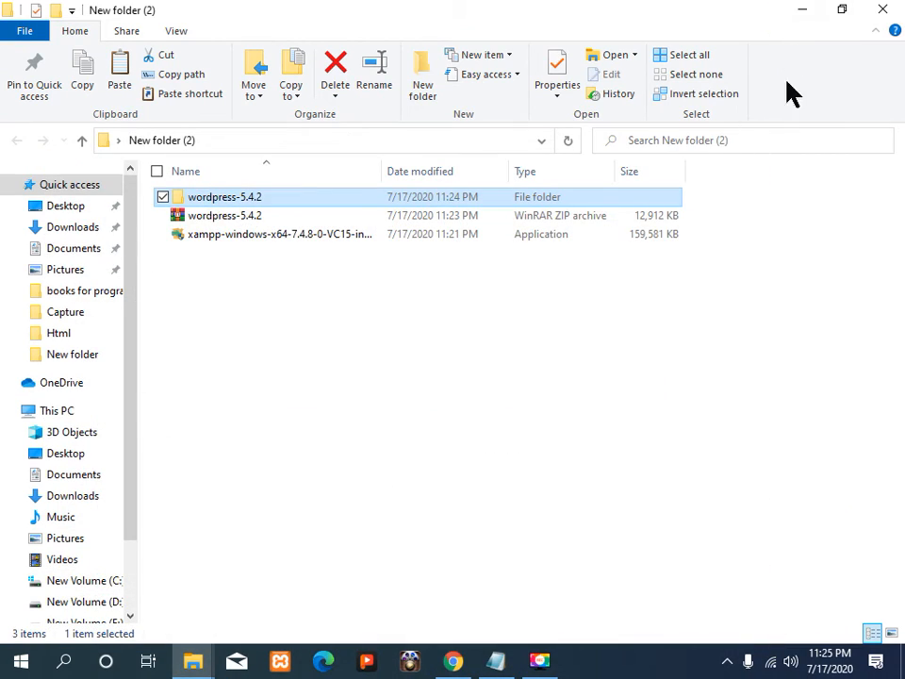
{"action": "left_click", "coordinate": [803, 11]}
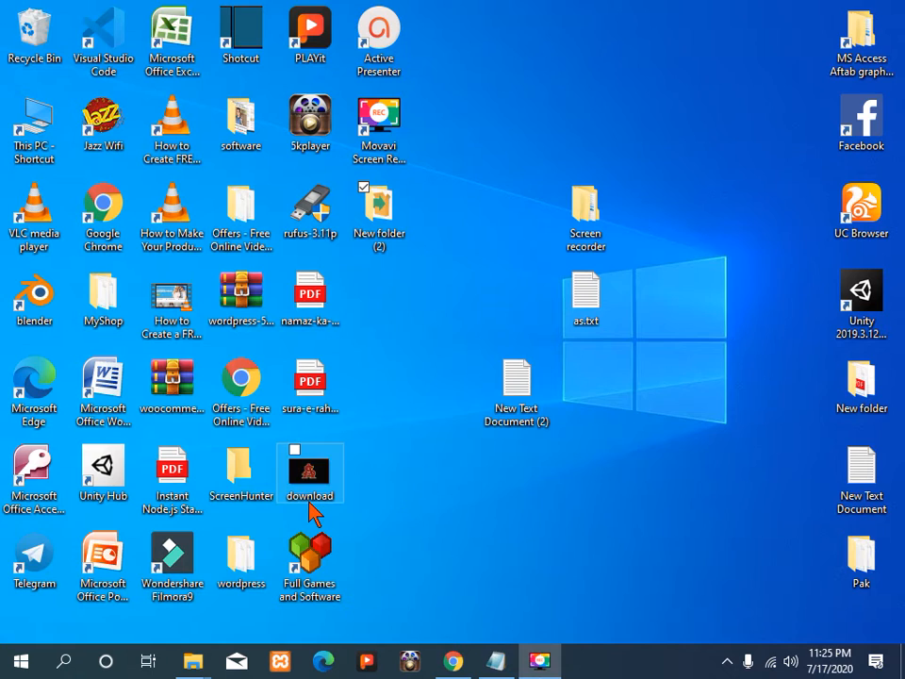
Step: Launch XAMPP, start Apache and MySQL, then minimize the Control Panel
{"action": "left_click", "coordinate": [300, 663]}
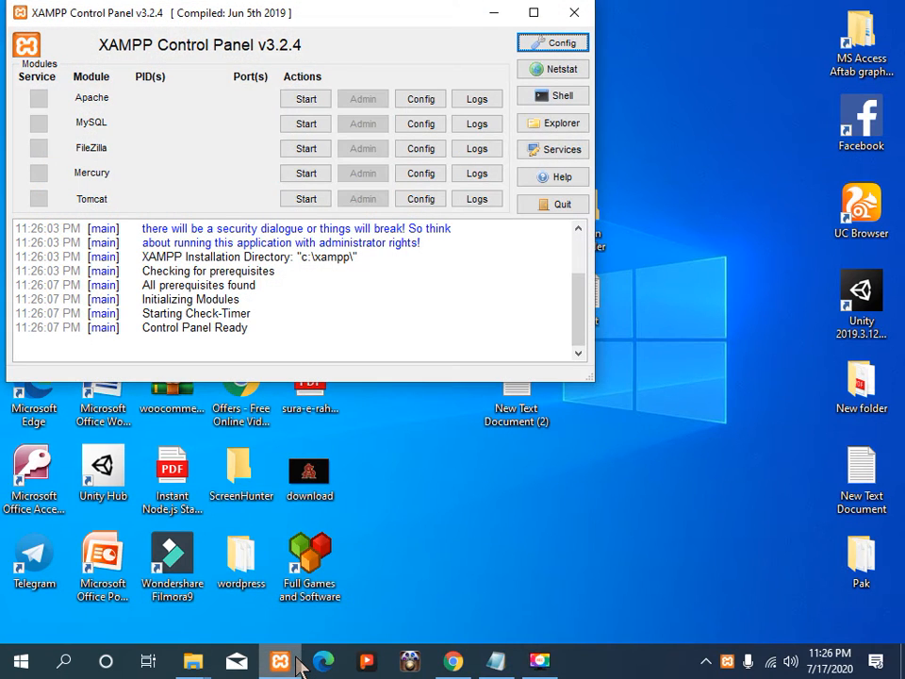
{"action": "left_click", "coordinate": [318, 104]}
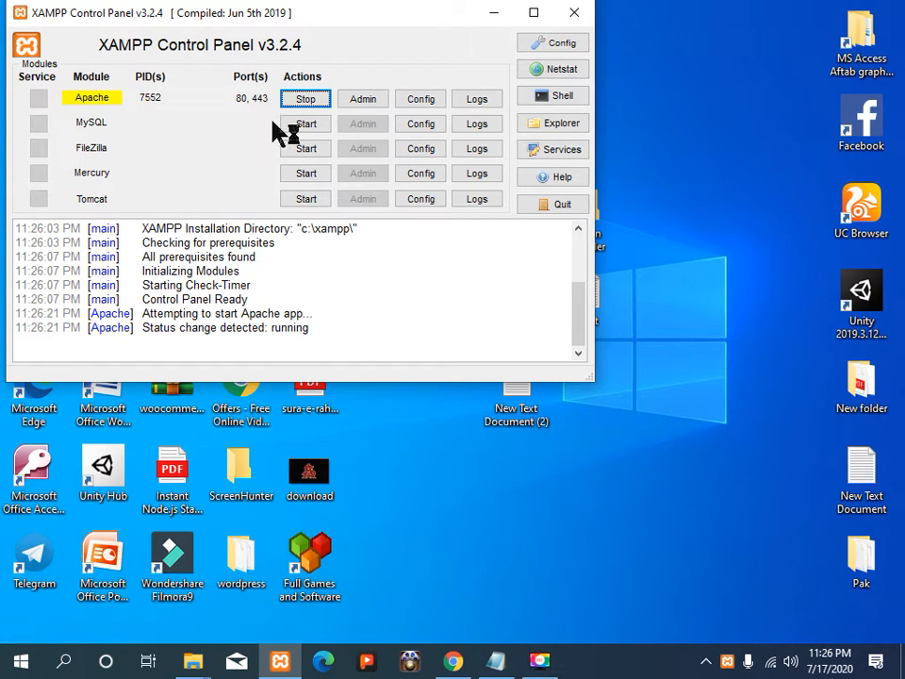
{"action": "left_click", "coordinate": [291, 124]}
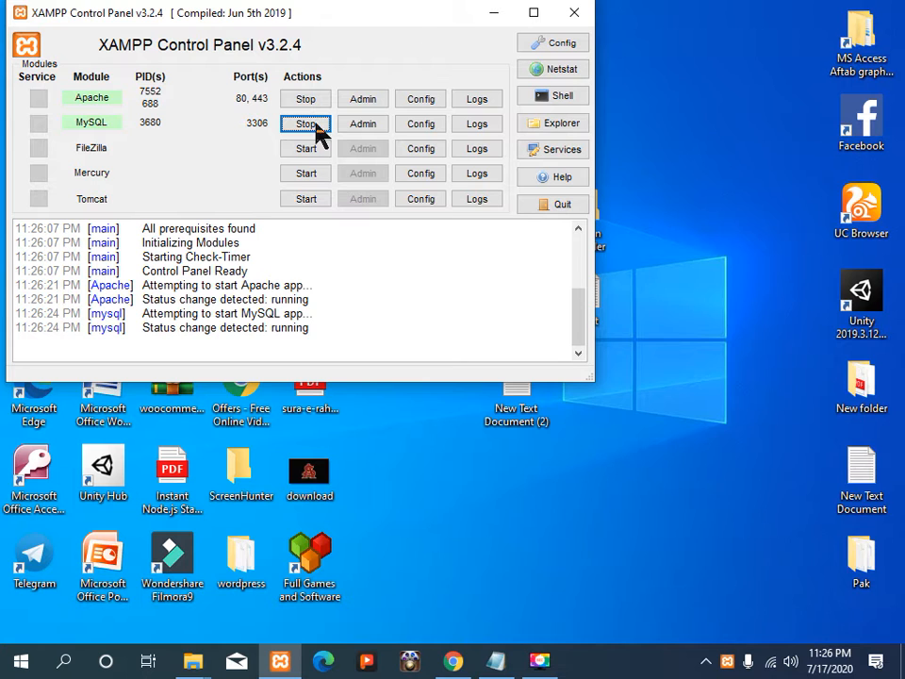
{"action": "left_click", "coordinate": [497, 13]}
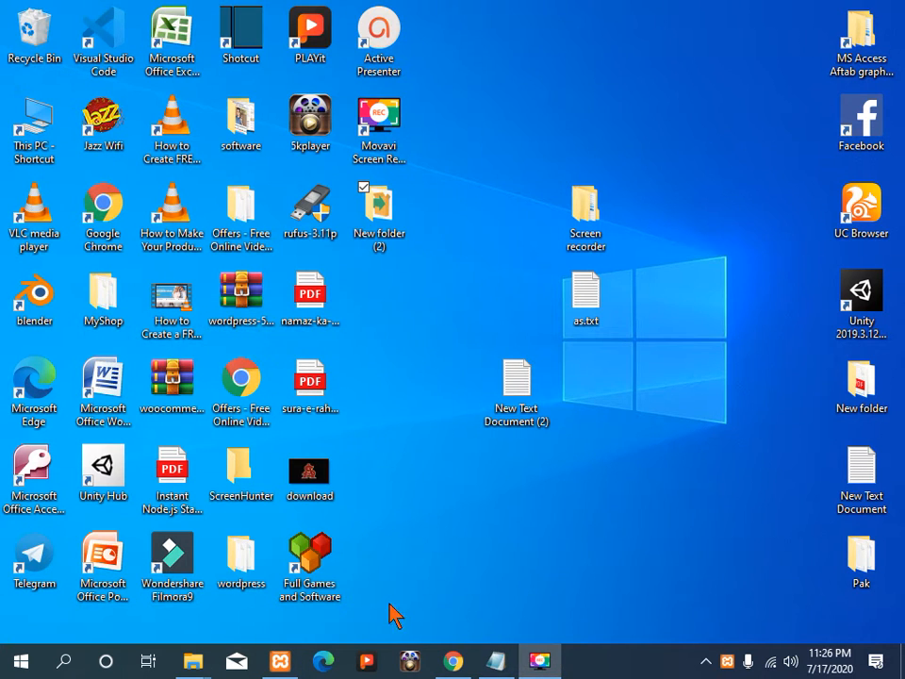
Step: Load localhost in Chrome's new tab to reach the XAMPP dashboard
{"action": "left_click", "coordinate": [455, 661]}
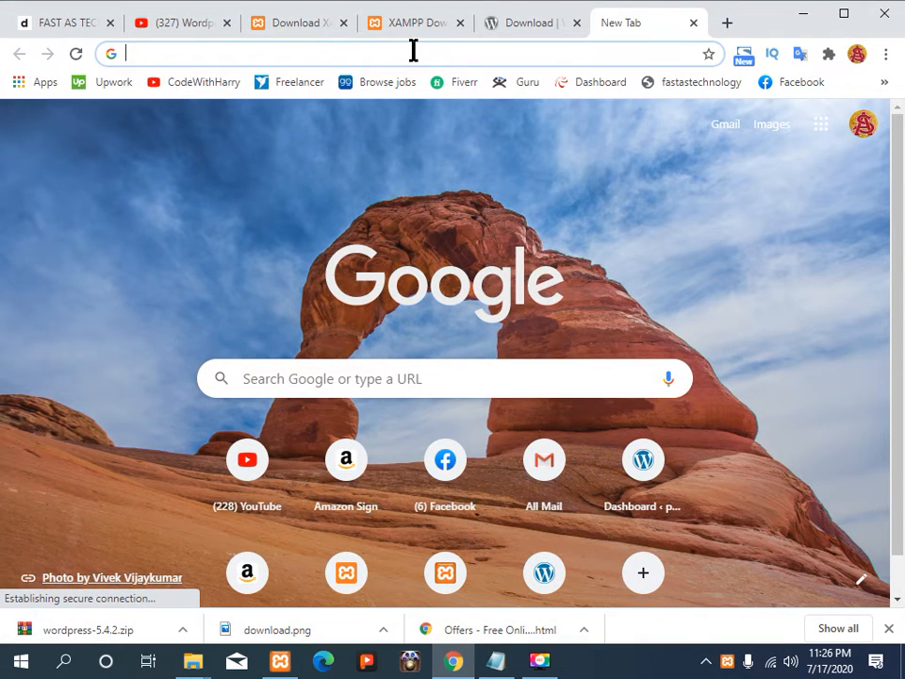
{"action": "type", "text": "localhost"}
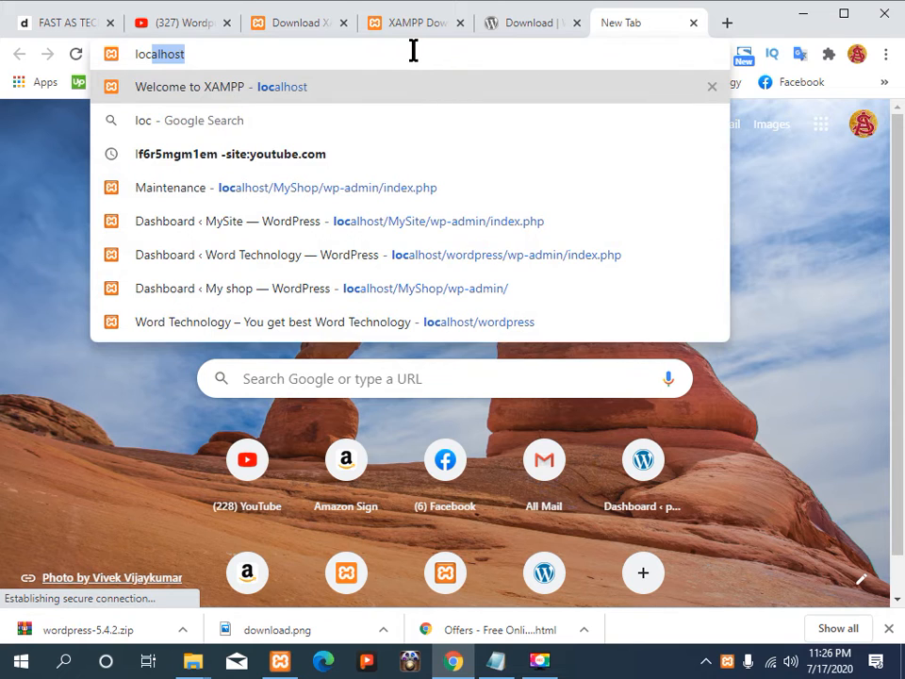
{"action": "key", "text": "Return"}
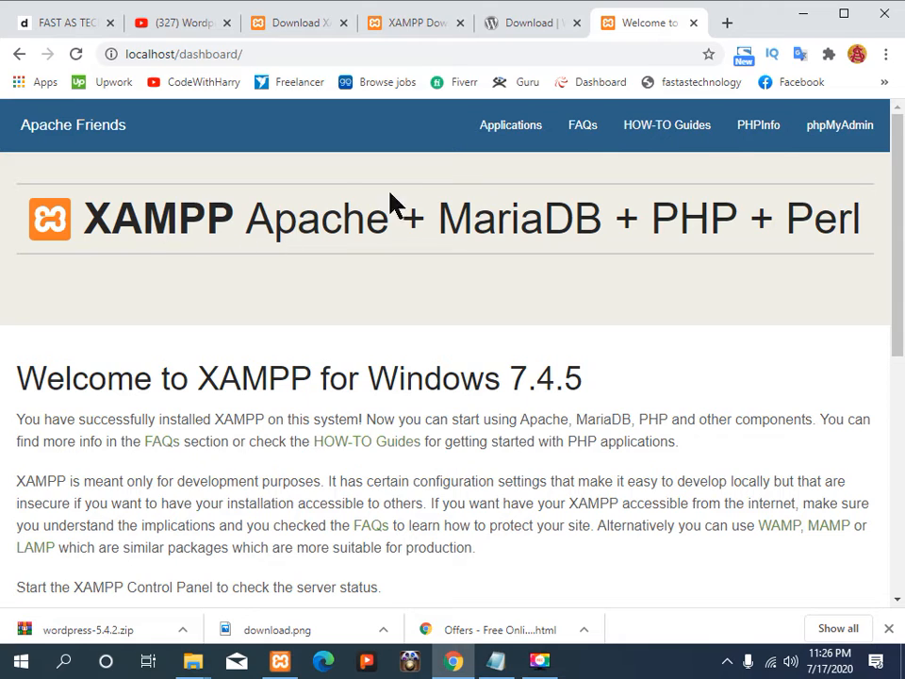
Step: Follow the dashboard's phpMyAdmin link to open localhost/phpmyadmin
{"action": "left_click", "coordinate": [853, 134]}
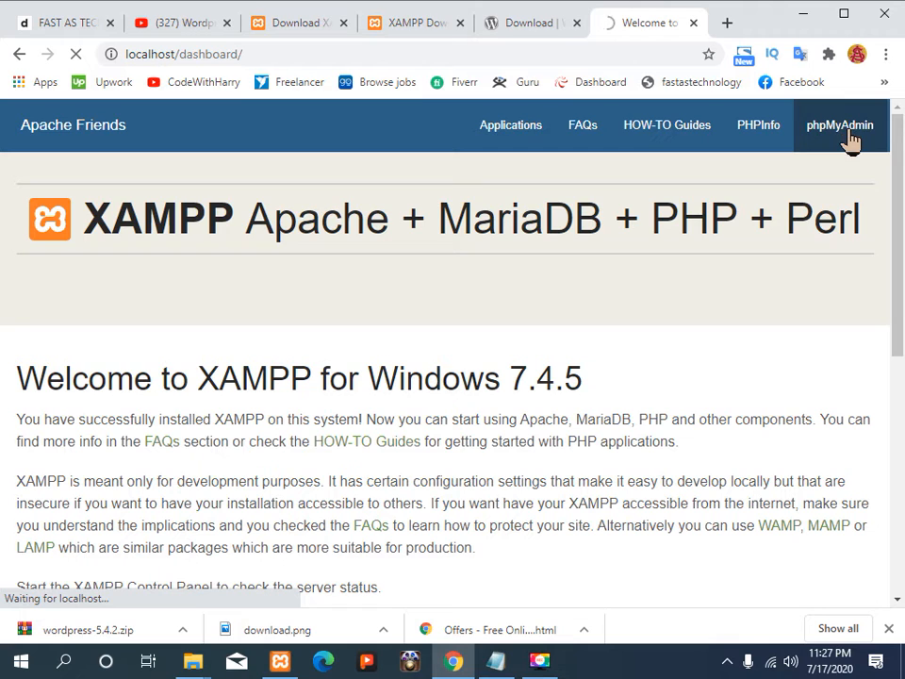
{"action": "left_click", "coordinate": [848, 136]}
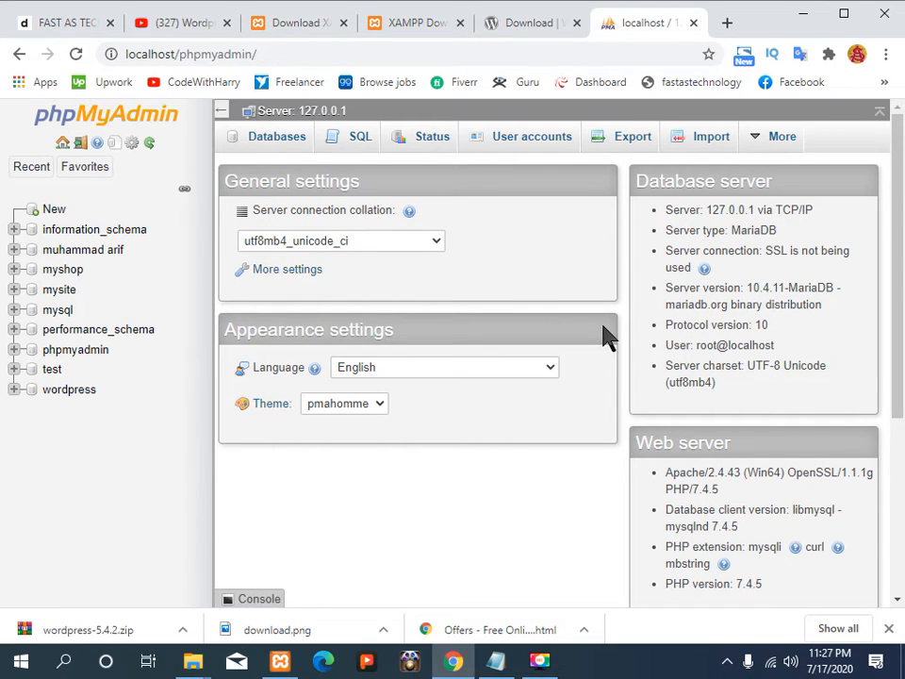
Step: On the Databases tab, create a new database named Blog
{"action": "left_click", "coordinate": [292, 147]}
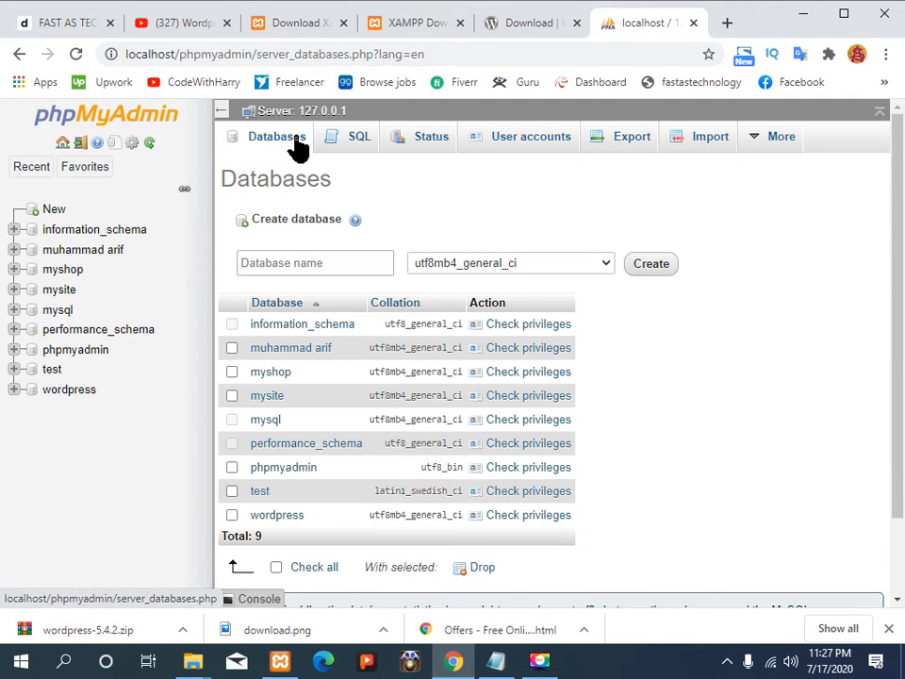
{"action": "left_click", "coordinate": [322, 262]}
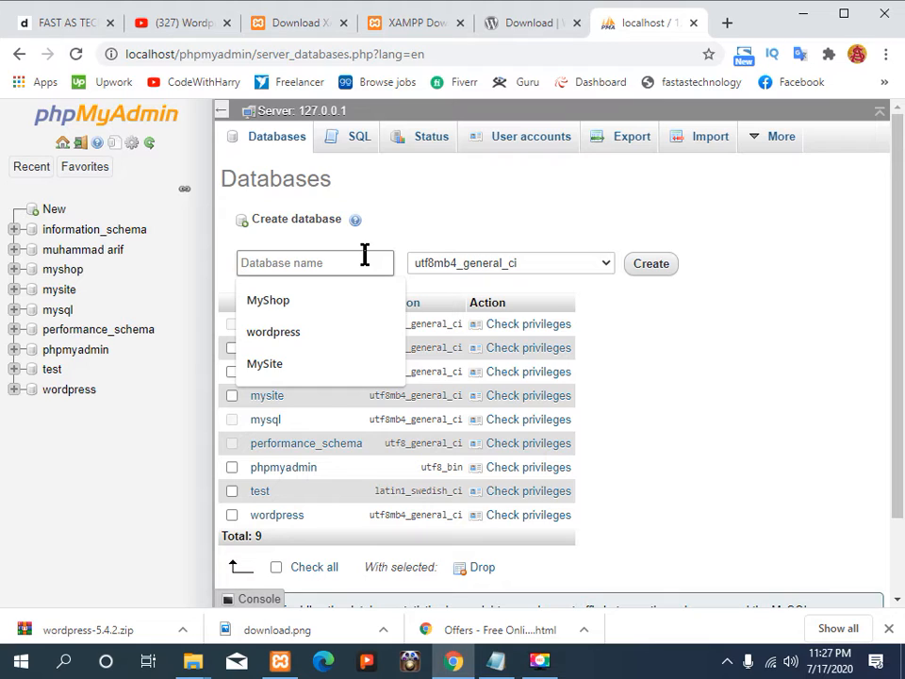
{"action": "type", "text": "Blo"}
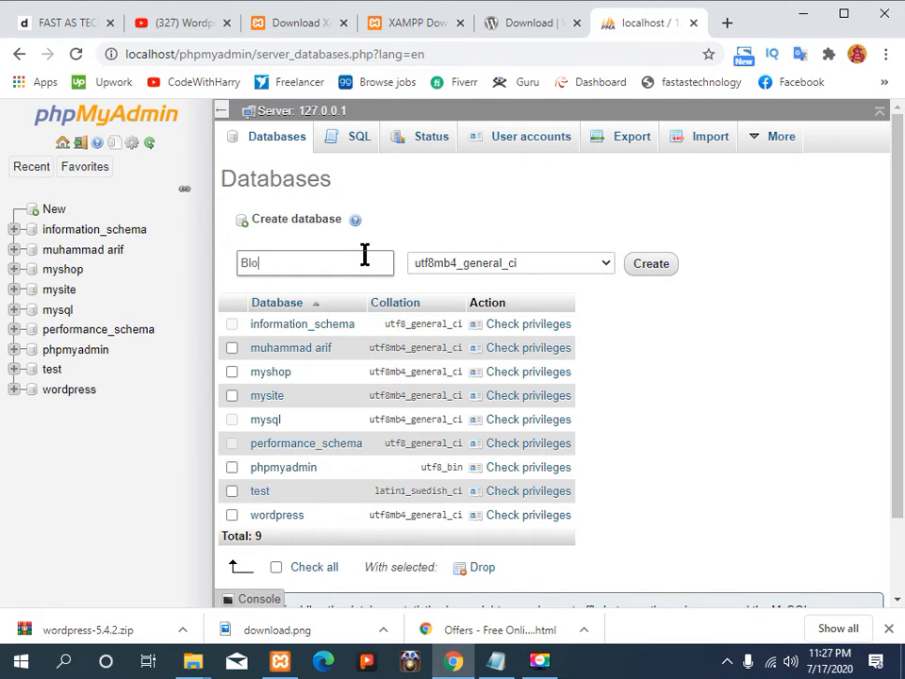
{"action": "type", "text": "g"}
{"action": "left_click", "coordinate": [643, 271]}
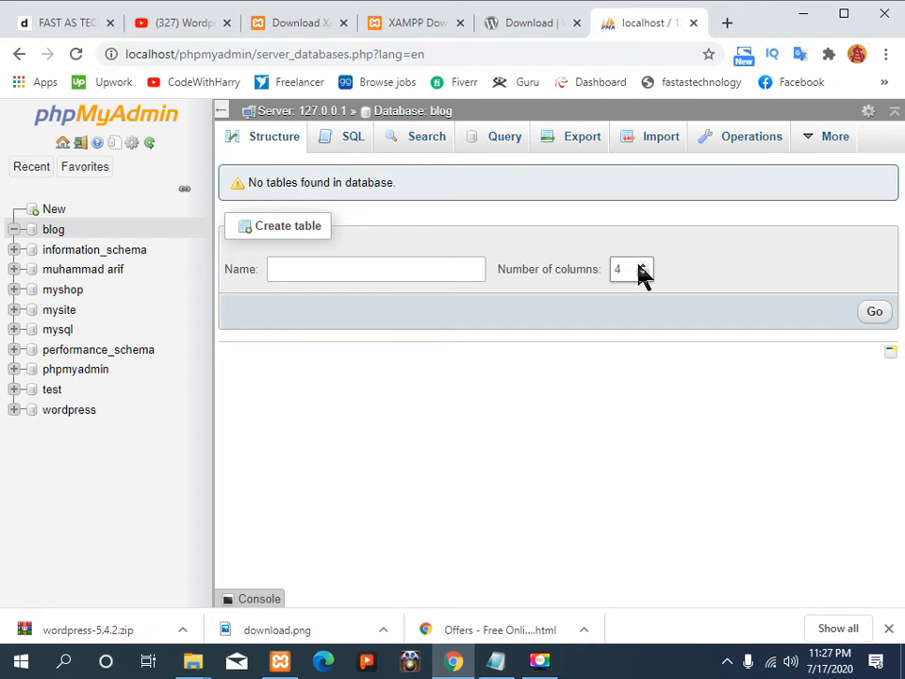
Step: Close the phpMyAdmin tab and load localhost/Blog in a new tab
{"action": "left_click", "coordinate": [694, 24]}
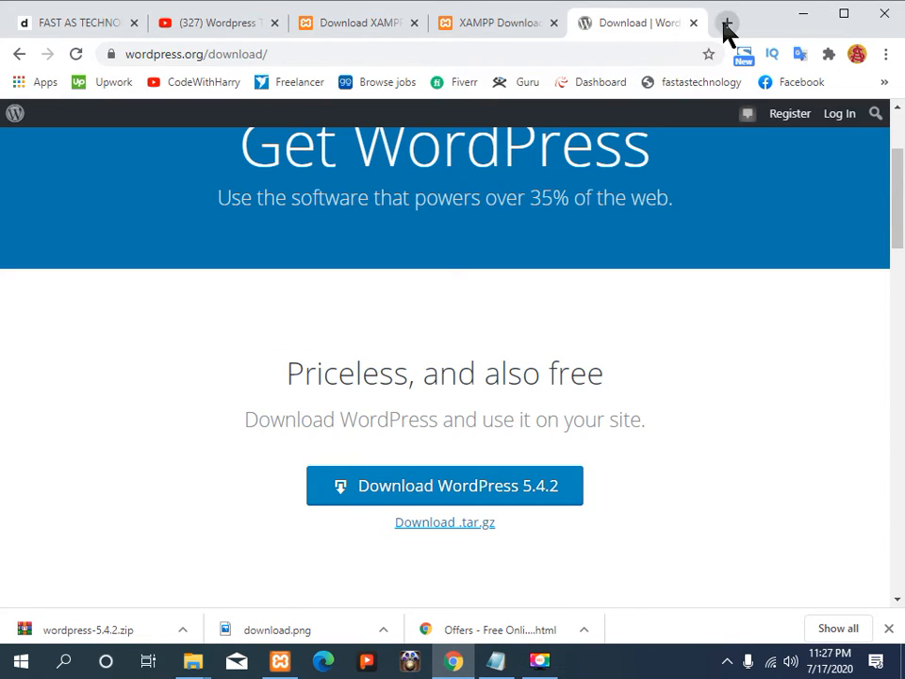
{"action": "left_click", "coordinate": [725, 24]}
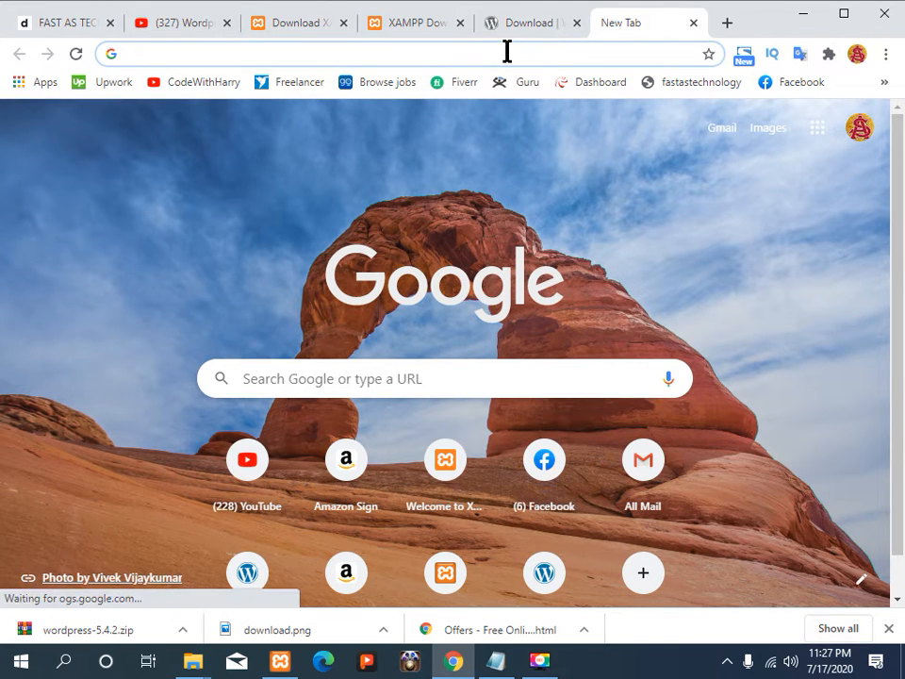
{"action": "type", "text": "Localhot"}
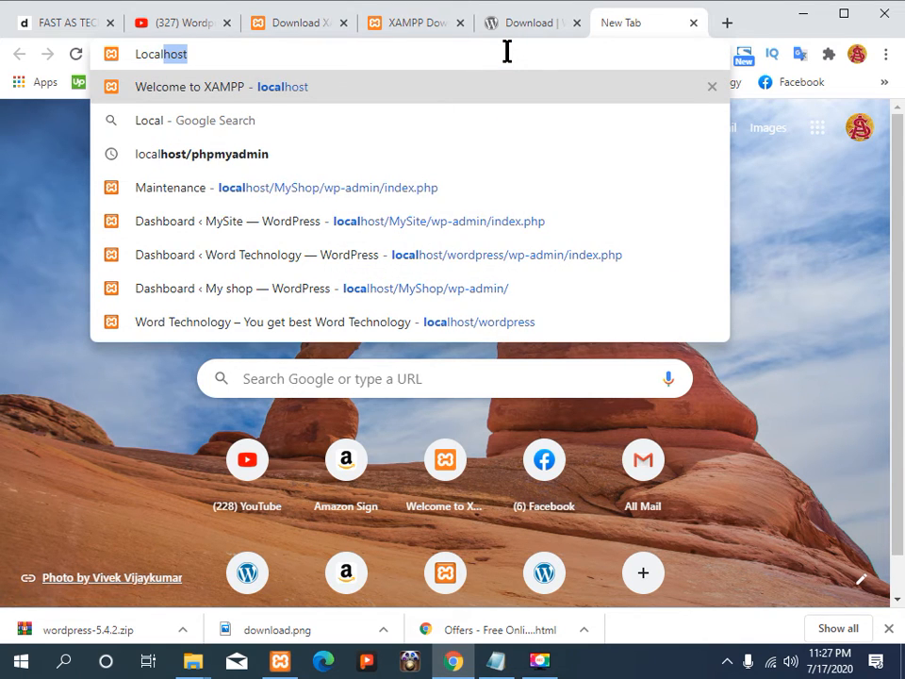
{"action": "key", "text": "BackSpace"}
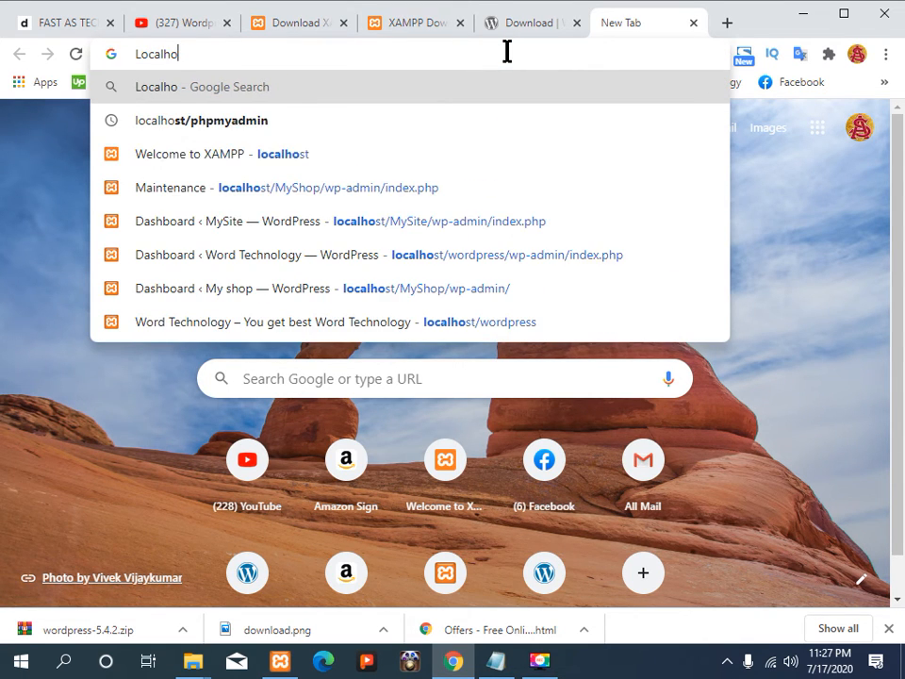
{"action": "type", "text": "st/"}
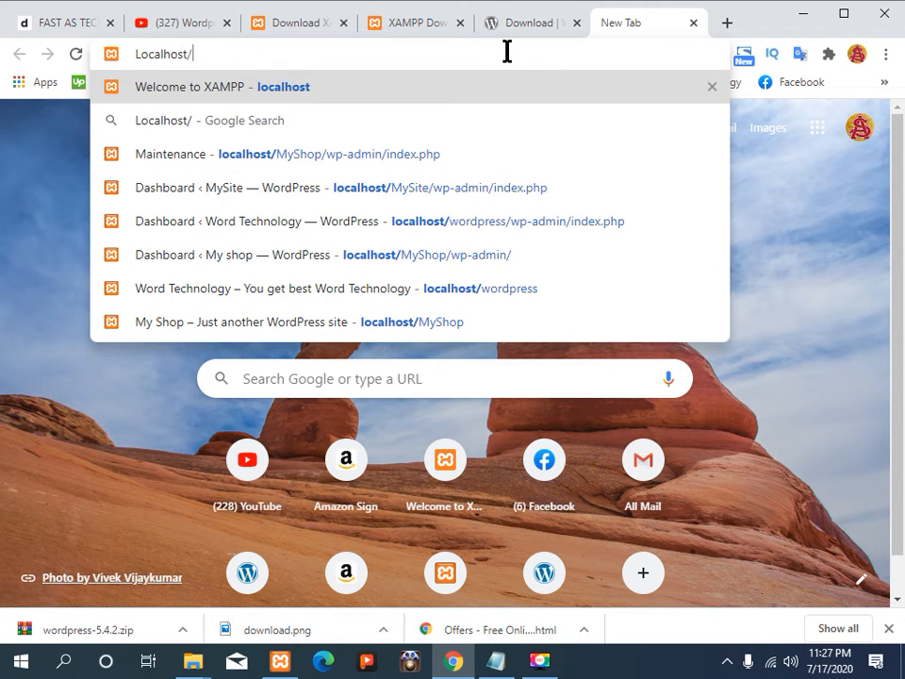
{"action": "type", "text": "Blo"}
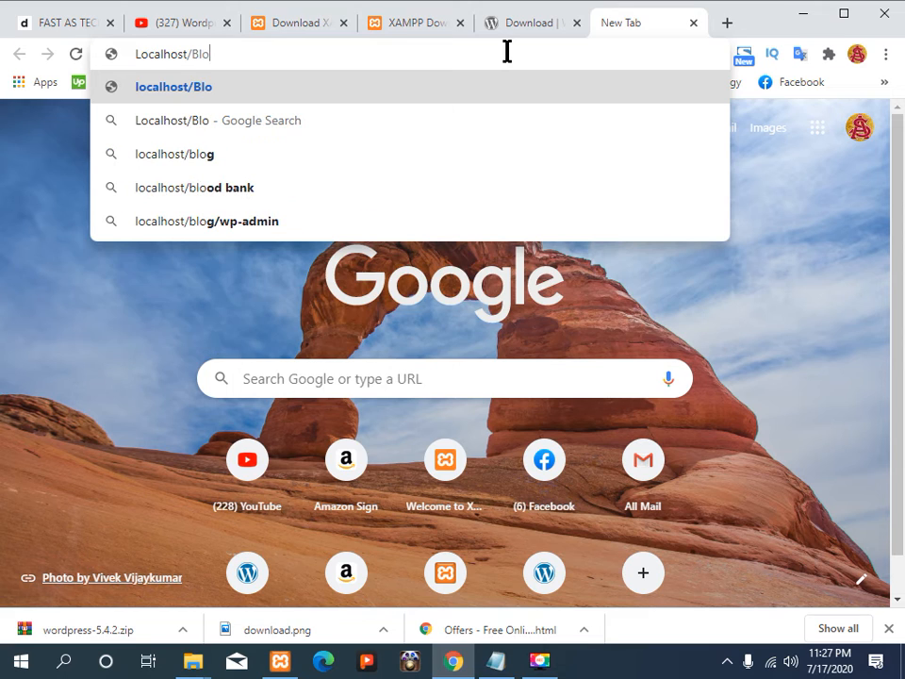
{"action": "type", "text": "g"}
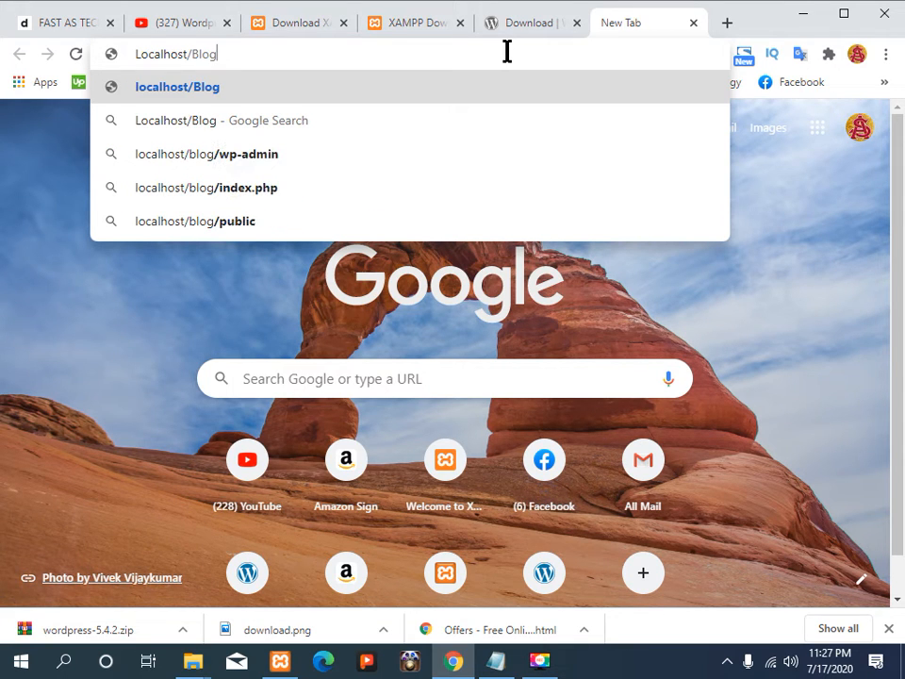
{"action": "key", "text": "Return"}
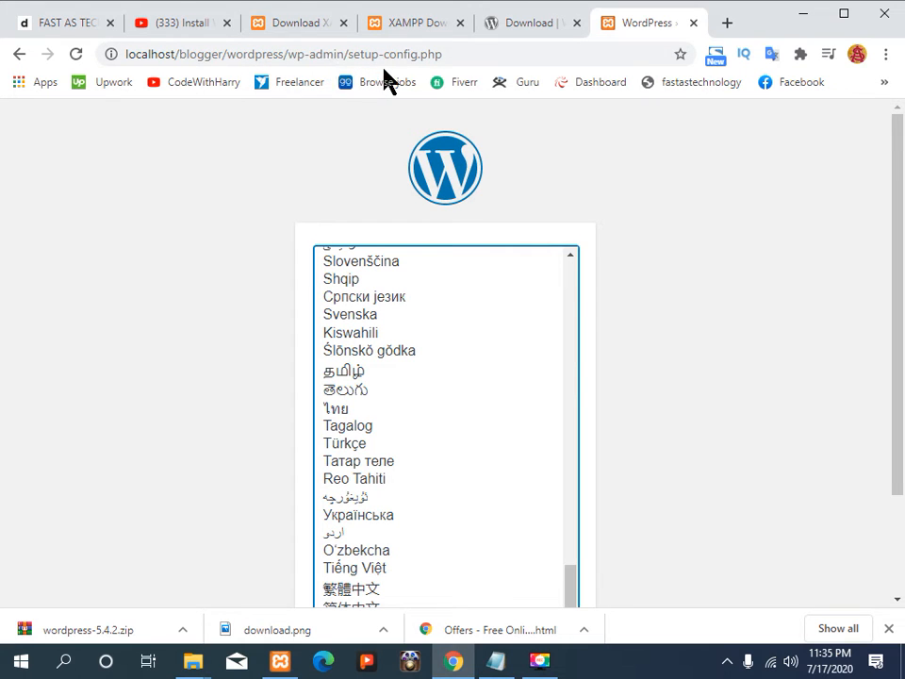
Step: Keep English (United States) as the WordPress setup language and continue
{"action": "scroll", "coordinate": [412, 283], "scroll_direction": "down", "scroll_amount": 2}
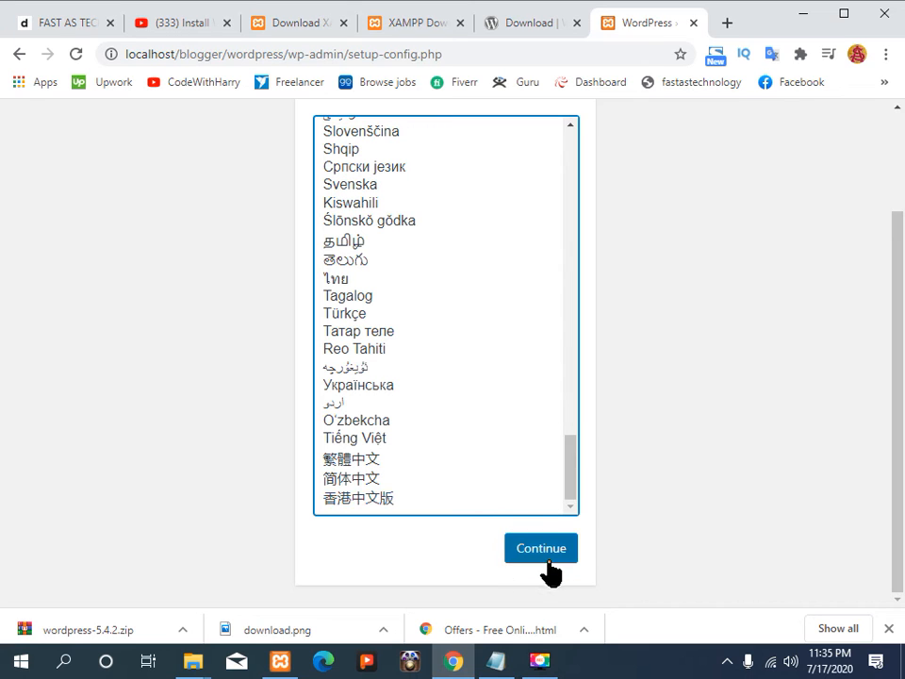
{"action": "scroll", "coordinate": [557, 478], "scroll_direction": "up", "scroll_amount": 15}
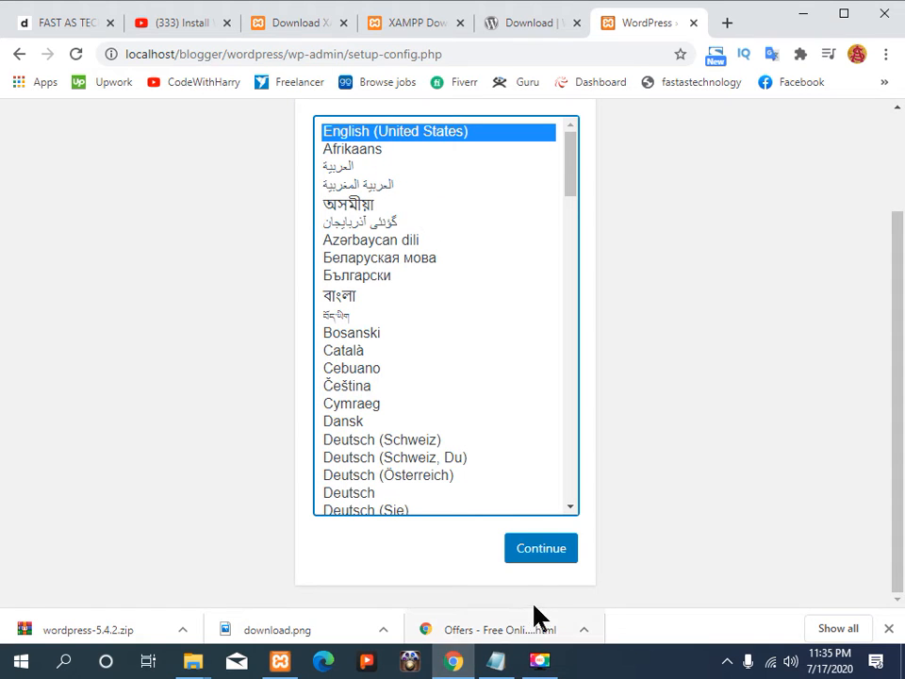
{"action": "left_click", "coordinate": [539, 550]}
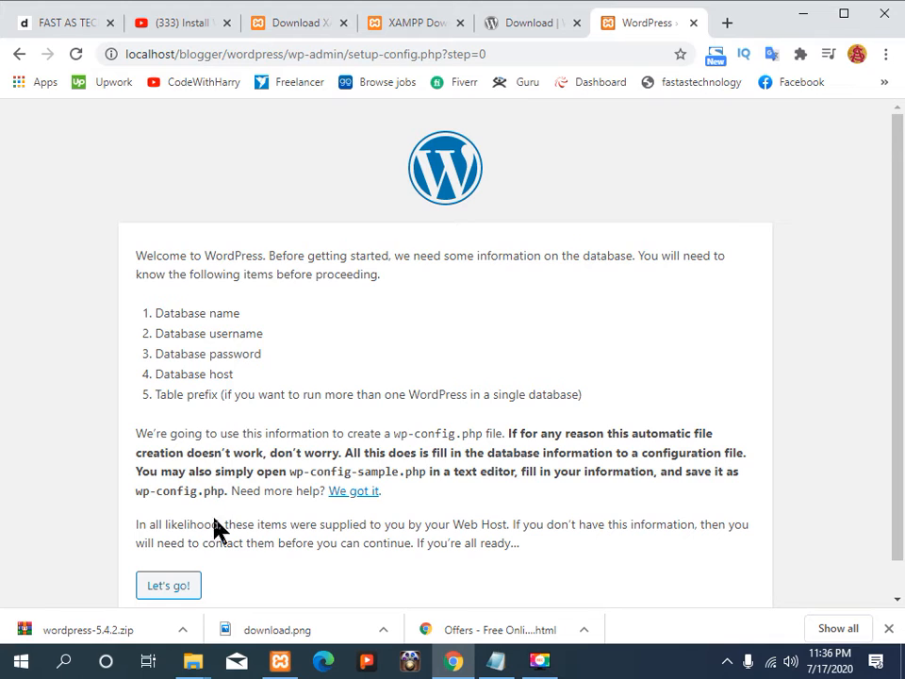
Step: Enter database name blogger, username root and an empty password, then submit
{"action": "left_click", "coordinate": [176, 586]}
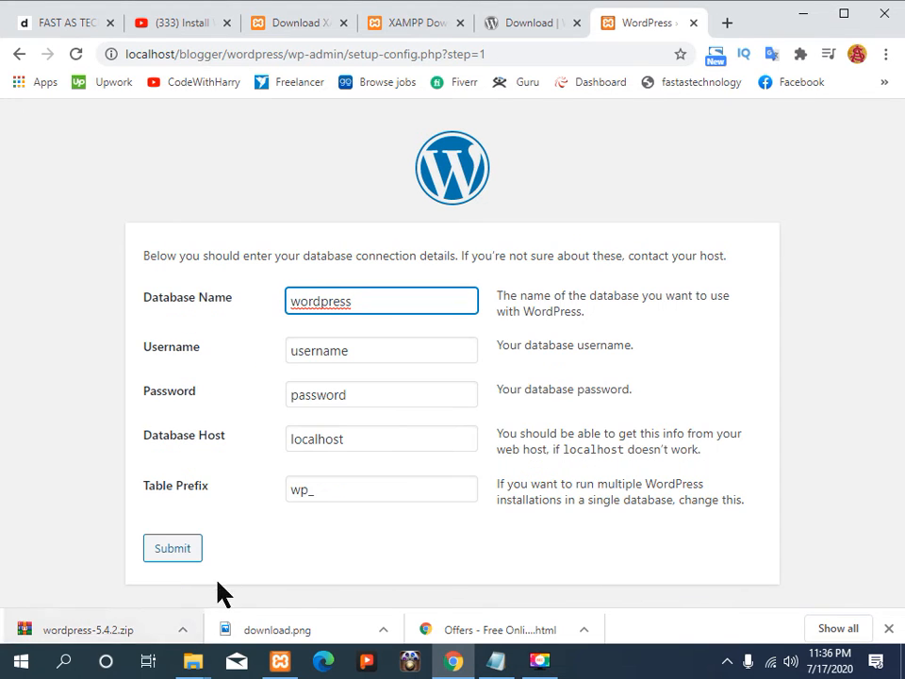
{"action": "left_click", "coordinate": [383, 351]}
{"action": "key", "text": "BackSpace"}
{"action": "key", "text": "BackSpace"}
{"action": "key", "text": "BackSpace"}
{"action": "key", "text": "BackSpace"}
{"action": "key", "text": "BackSpace"}
{"action": "key", "text": "BackSpace"}
{"action": "key", "text": "BackSpace"}
{"action": "key", "text": "BackSpace"}
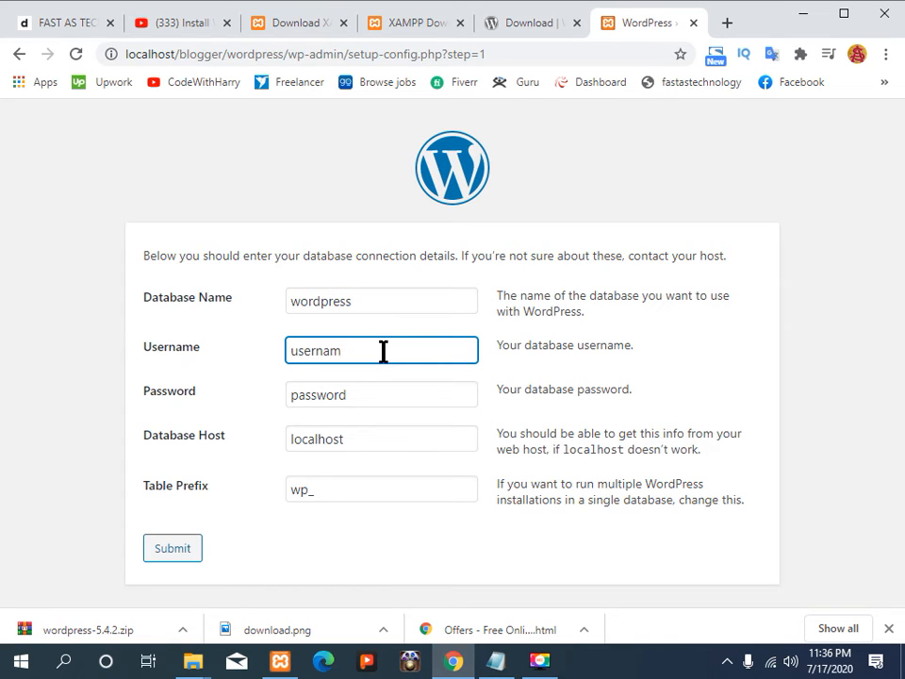
{"action": "type", "text": "root"}
{"action": "left_click", "coordinate": [394, 397]}
{"action": "left_click_drag", "start_coordinate": [394, 398], "coordinate": [288, 433]}
{"action": "key", "text": "BackSpace"}
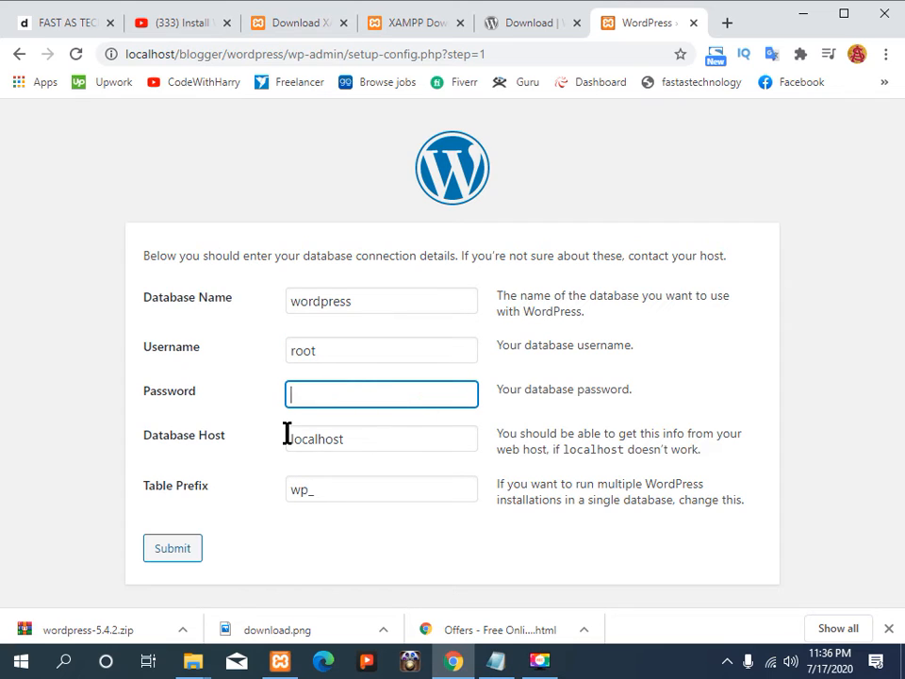
{"action": "left_click_drag", "start_coordinate": [393, 298], "coordinate": [158, 321]}
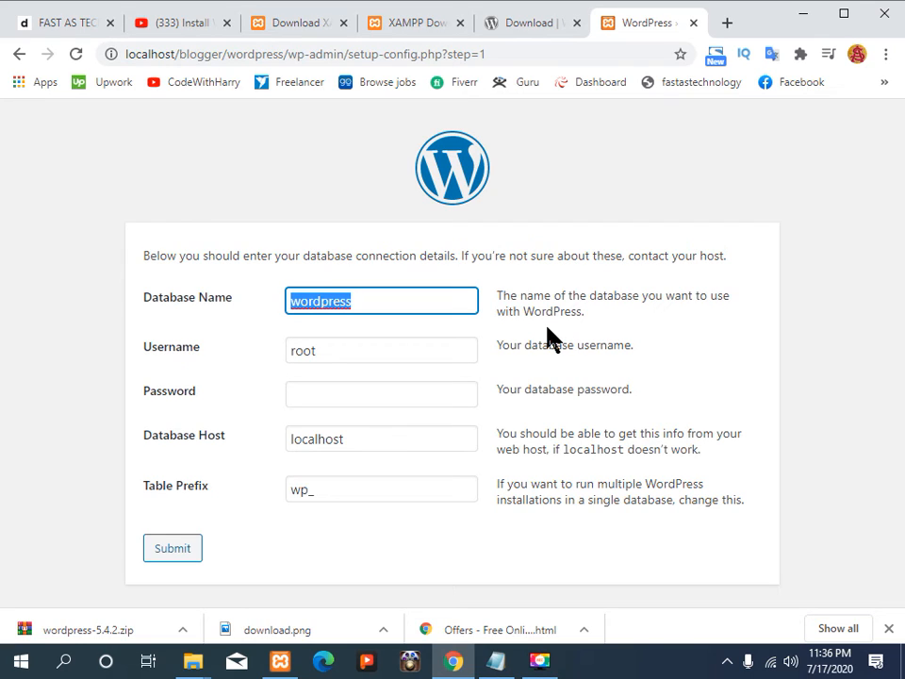
{"action": "key", "text": "BackSpace"}
{"action": "type", "text": "blogger"}
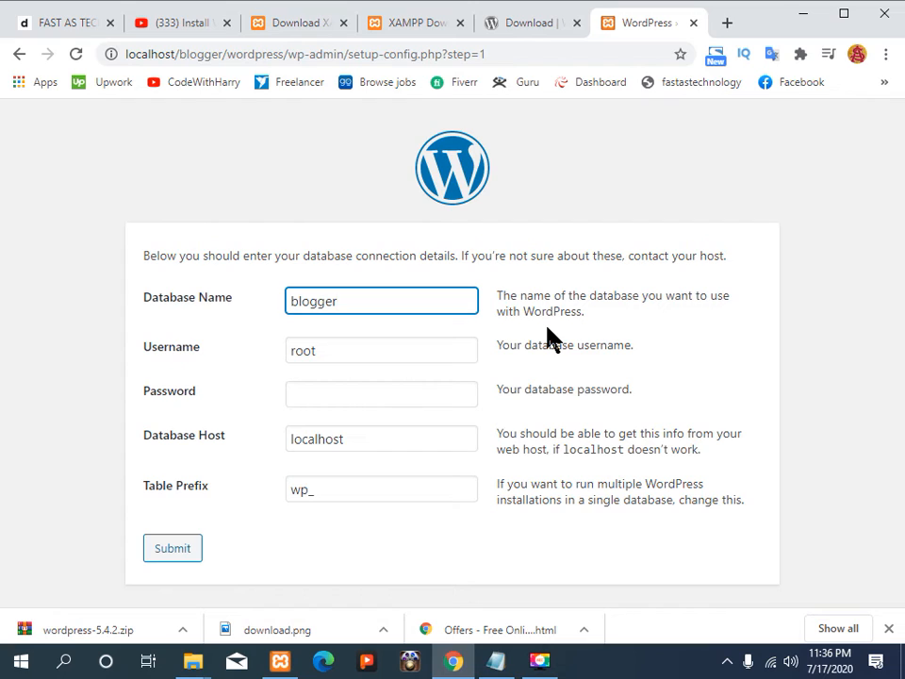
{"action": "left_click", "coordinate": [180, 549]}
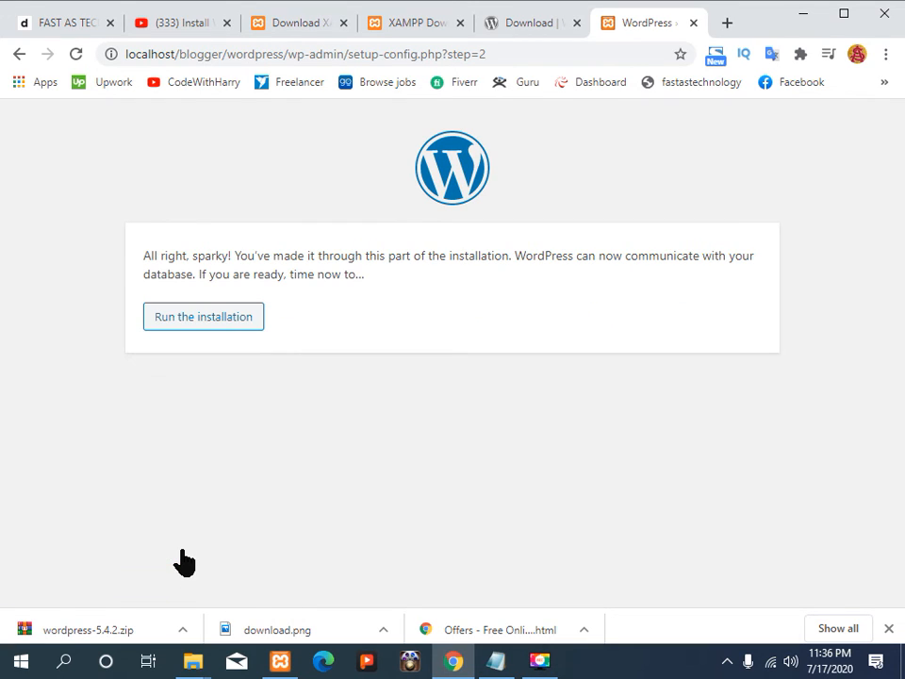
Step: Start the WordPress installation and enter the site title 'This is my Site'
{"action": "left_click", "coordinate": [206, 321]}
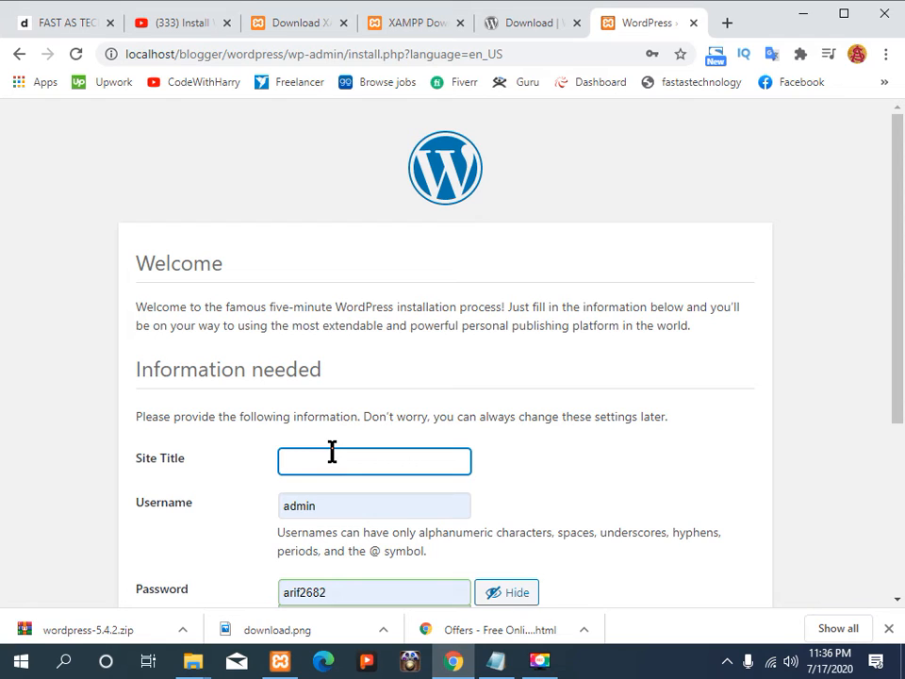
{"action": "type", "text": "Thid"}
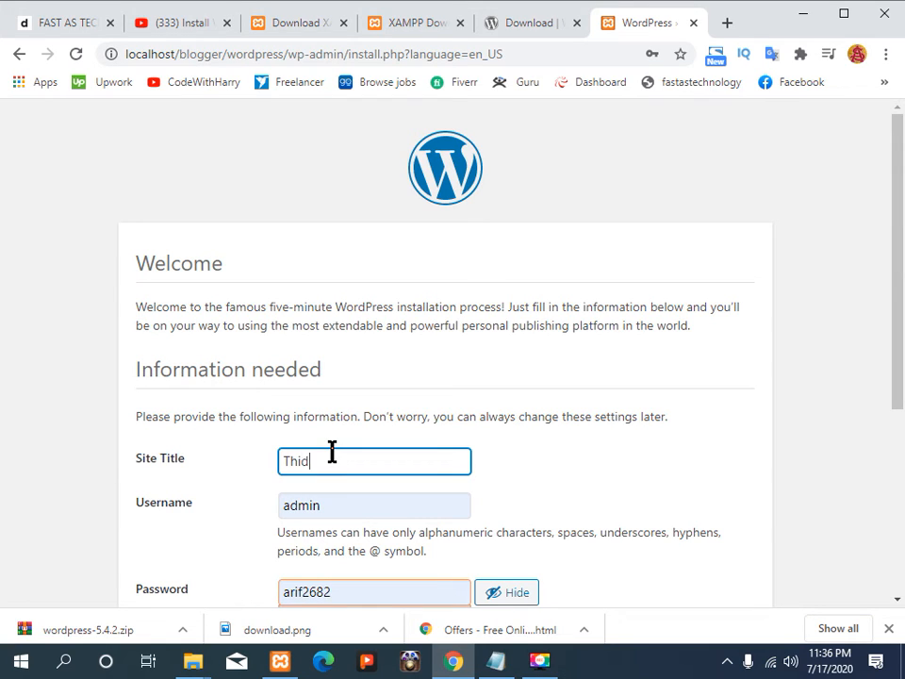
{"action": "key", "text": "BackSpace"}
{"action": "key", "text": "BackSpace"}
{"action": "type", "text": "s is my Site"}
{"action": "scroll", "coordinate": [630, 270], "scroll_direction": "down", "scroll_amount": 3}
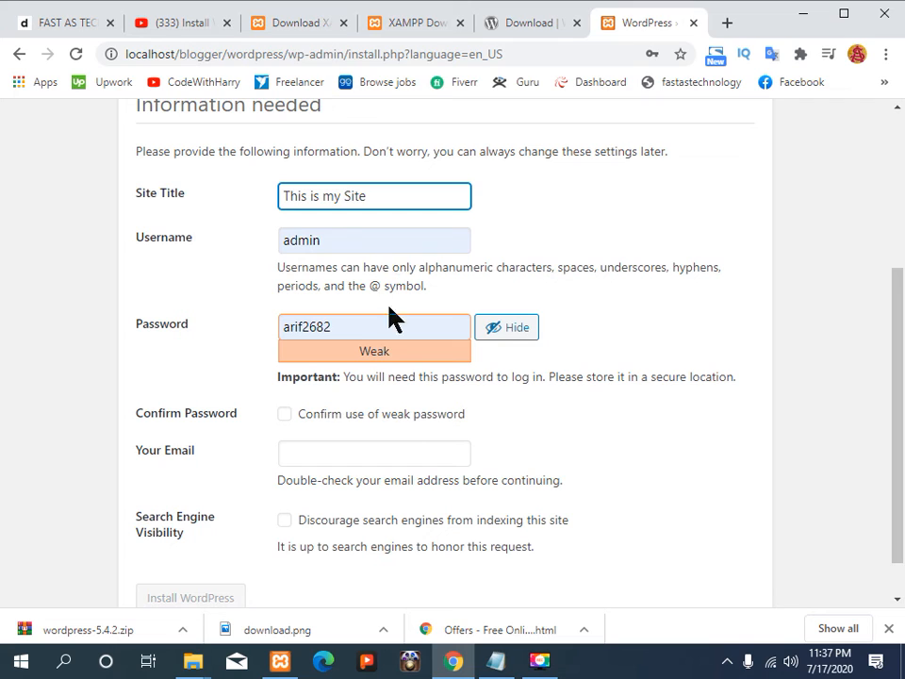
Step: Replace the suggested admin password with a short weak password and confirm using it
{"action": "double_click", "coordinate": [339, 326]}
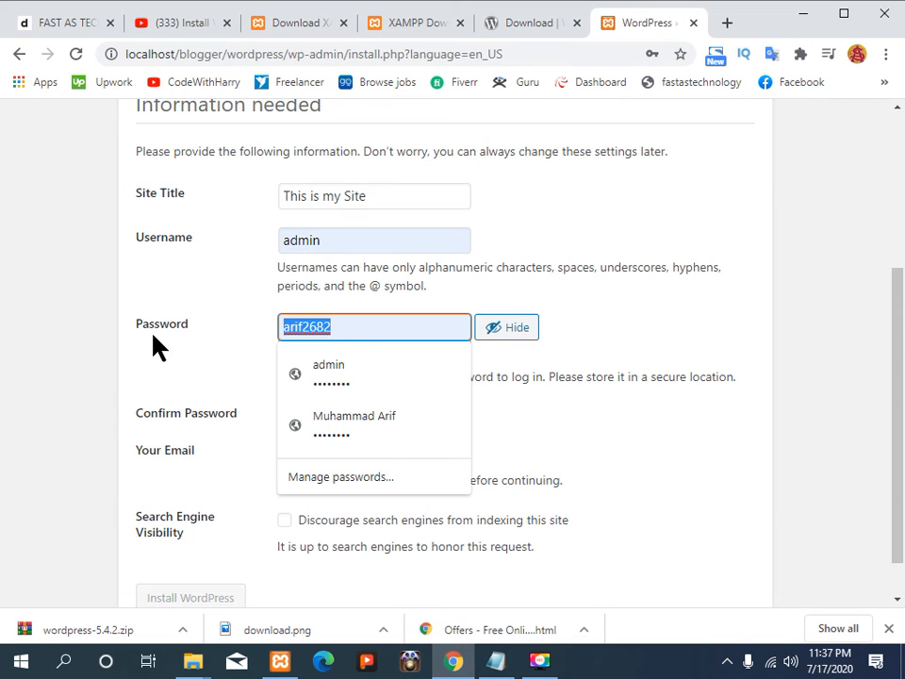
{"action": "key", "text": "BackSpace"}
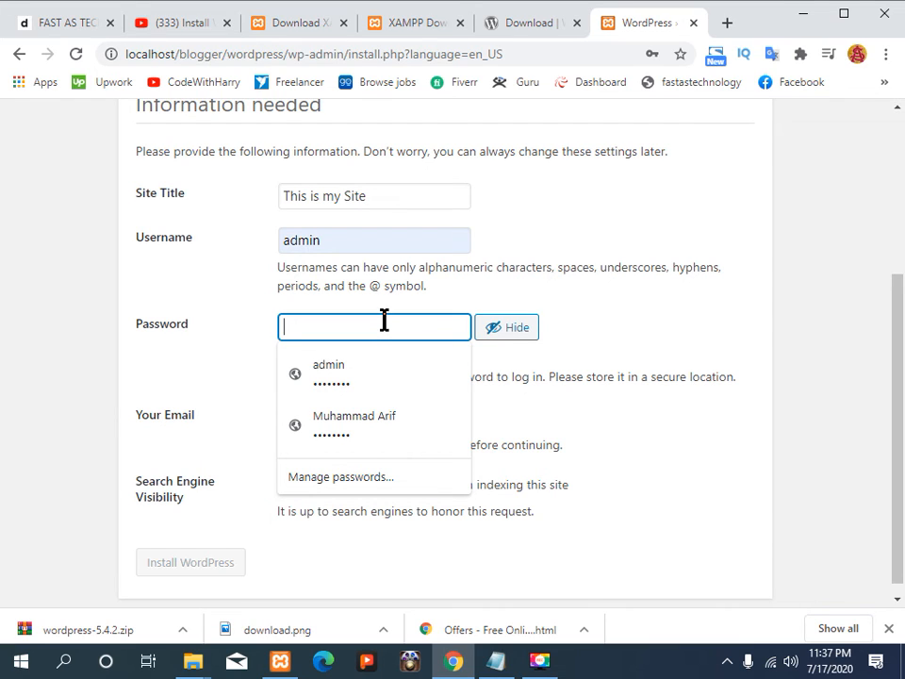
{"action": "type", "text": "12345"}
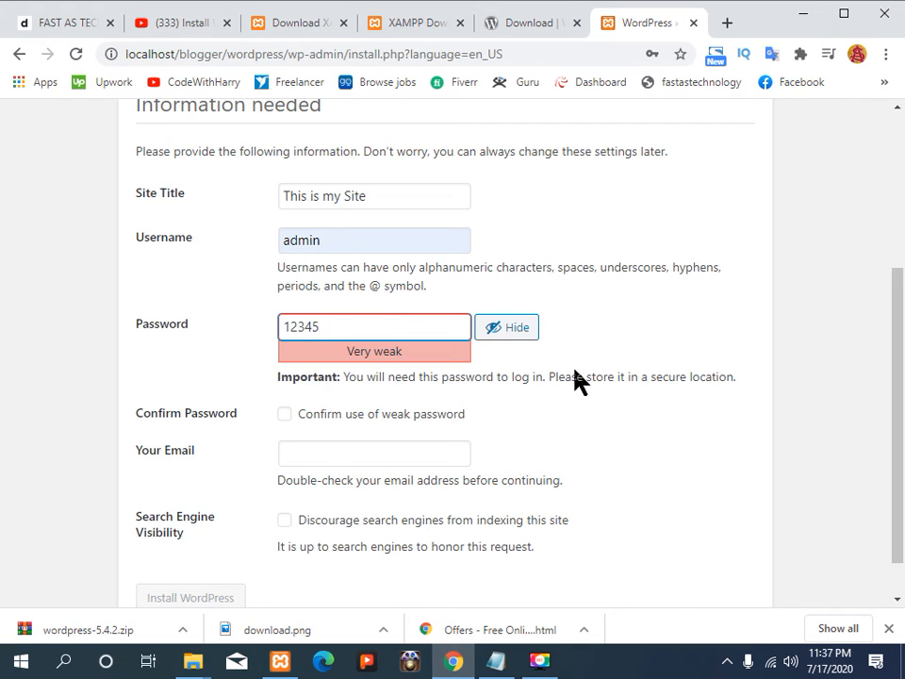
{"action": "left_click", "coordinate": [568, 436]}
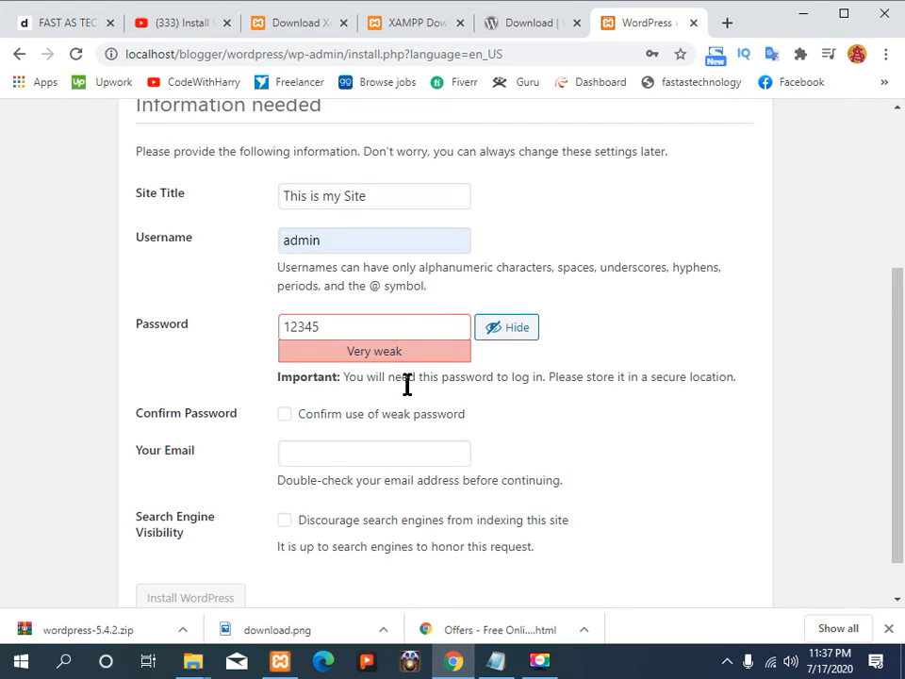
{"action": "left_click", "coordinate": [284, 415]}
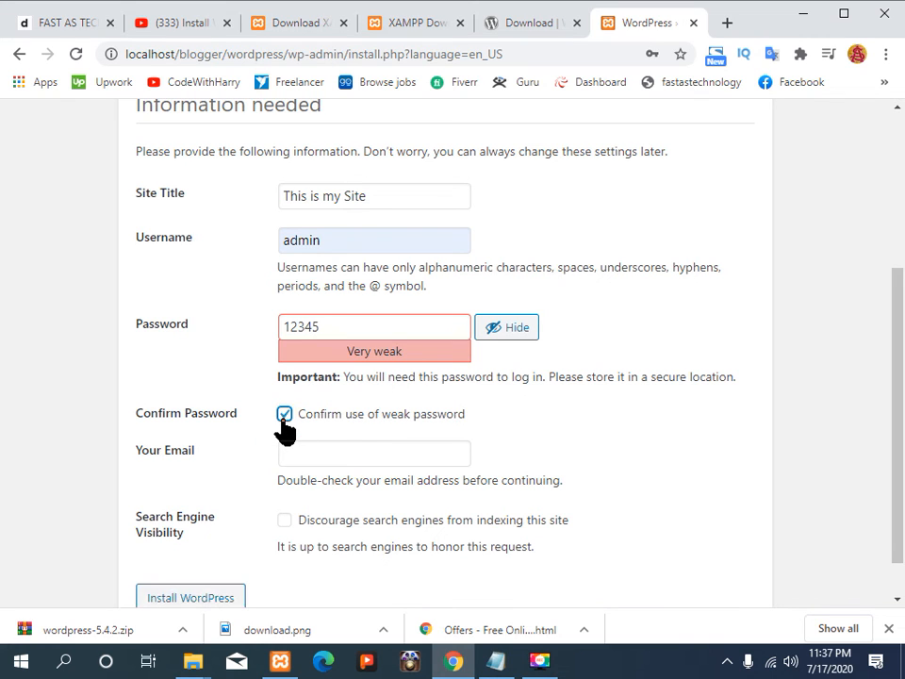
Step: Fill in the admin e-mail from the saved suggestion and install WordPress
{"action": "left_click", "coordinate": [314, 448]}
{"action": "left_click", "coordinate": [345, 511]}
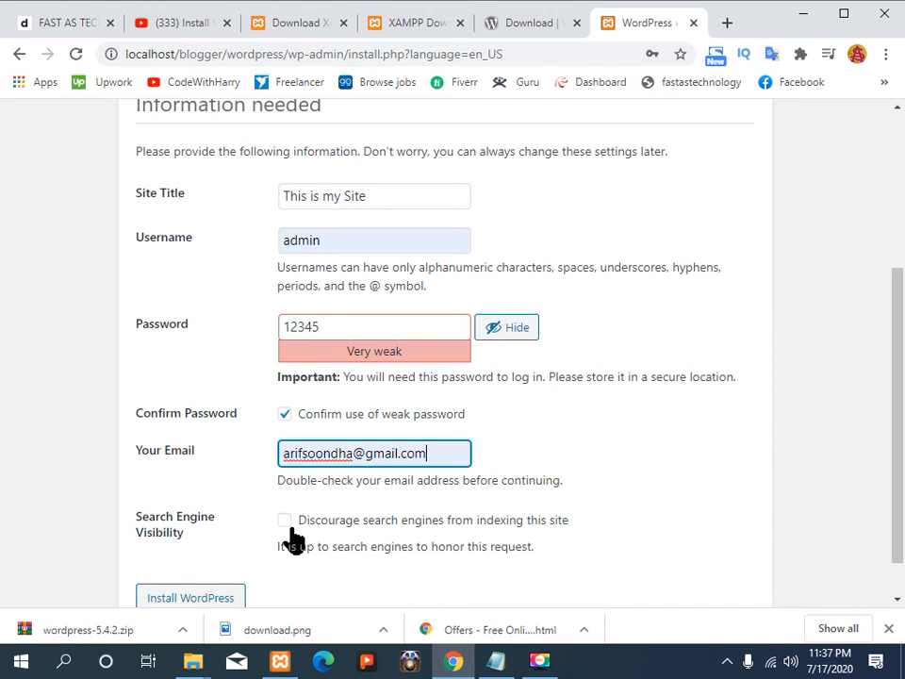
{"action": "scroll", "coordinate": [273, 541], "scroll_direction": "down", "scroll_amount": 1}
{"action": "left_click", "coordinate": [196, 555]}
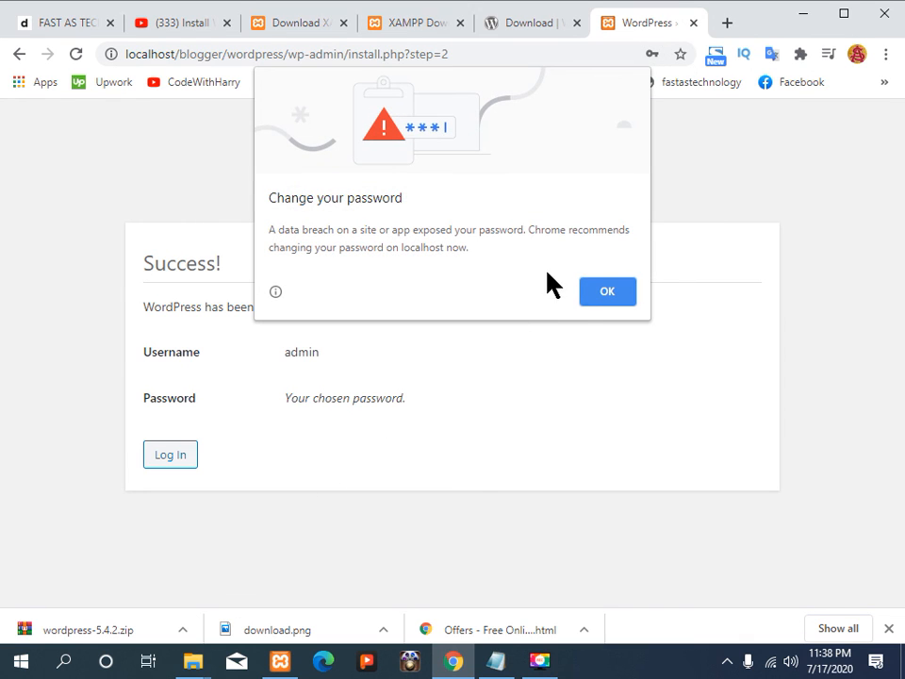
Step: Dismiss Chrome's password breach and update prompts, then go to the new site's login page
{"action": "left_click", "coordinate": [588, 294]}
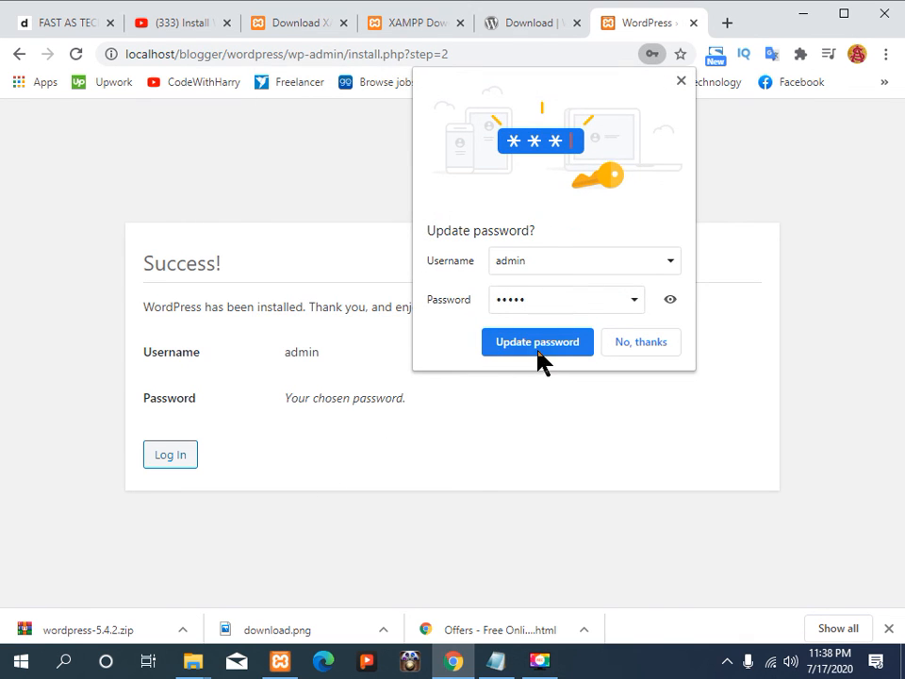
{"action": "left_click", "coordinate": [614, 341]}
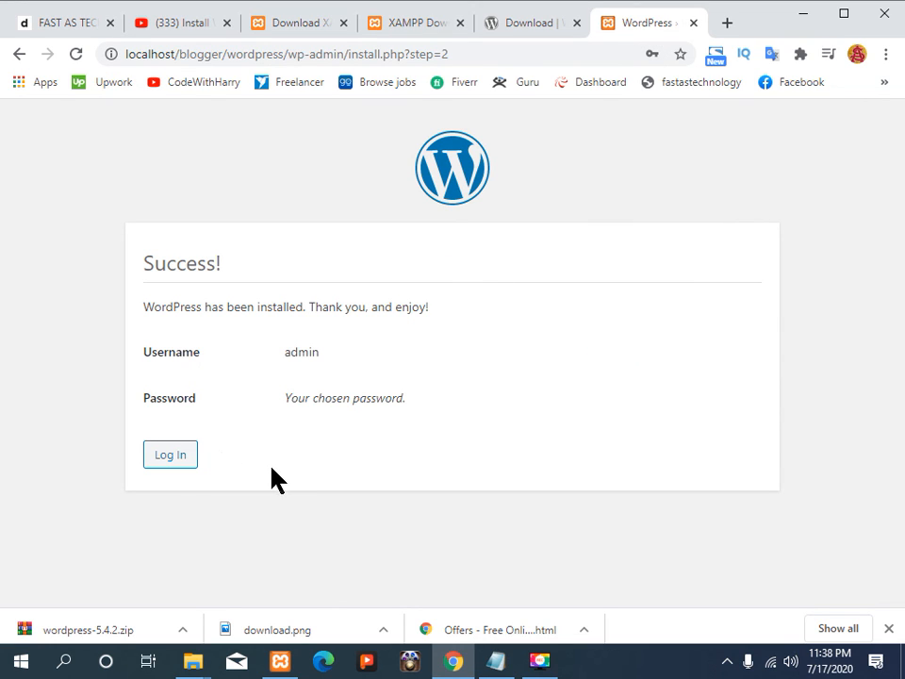
{"action": "left_click", "coordinate": [164, 456]}
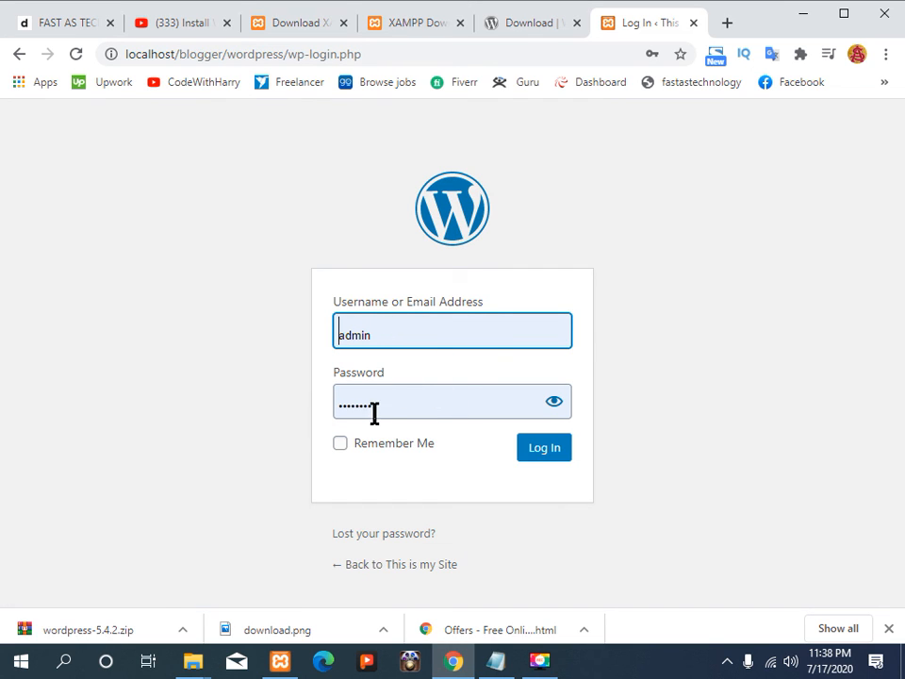
Step: Log in as admin with Remember Me, re-entering the correct password after the first rejection
{"action": "left_click", "coordinate": [365, 447]}
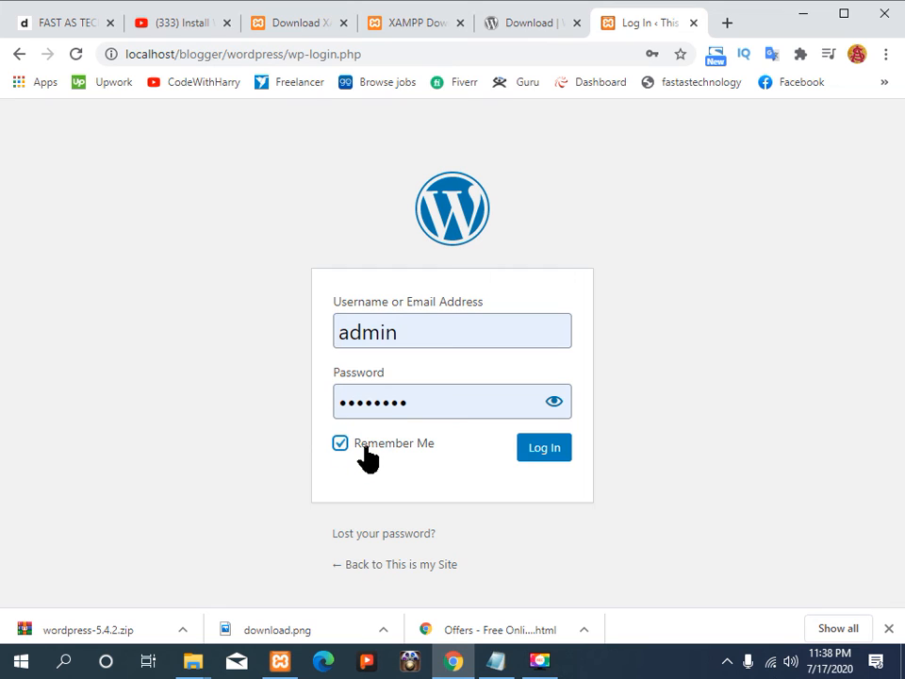
{"action": "left_click", "coordinate": [543, 453]}
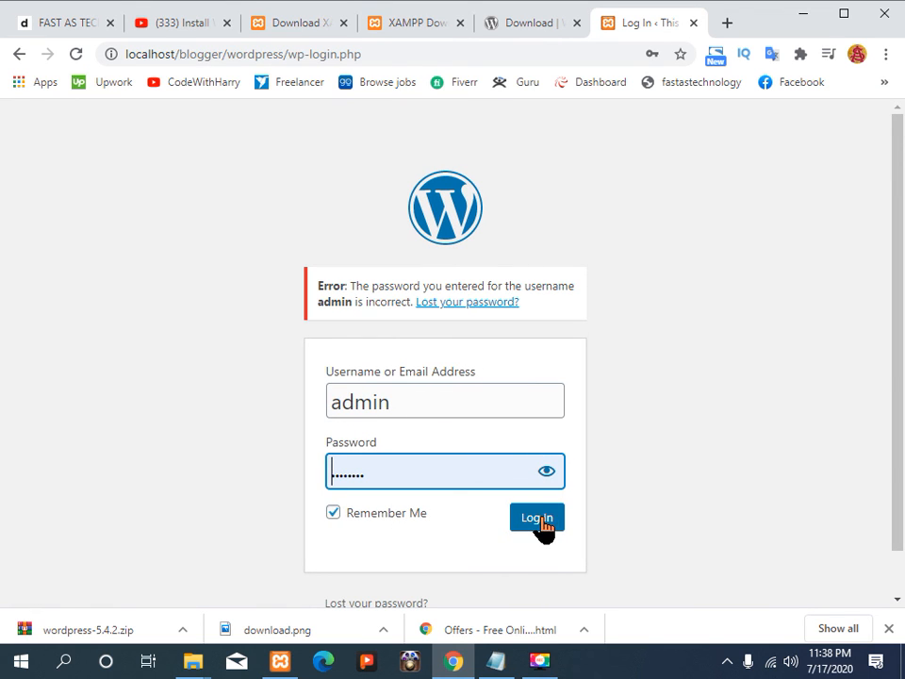
{"action": "double_click", "coordinate": [447, 474]}
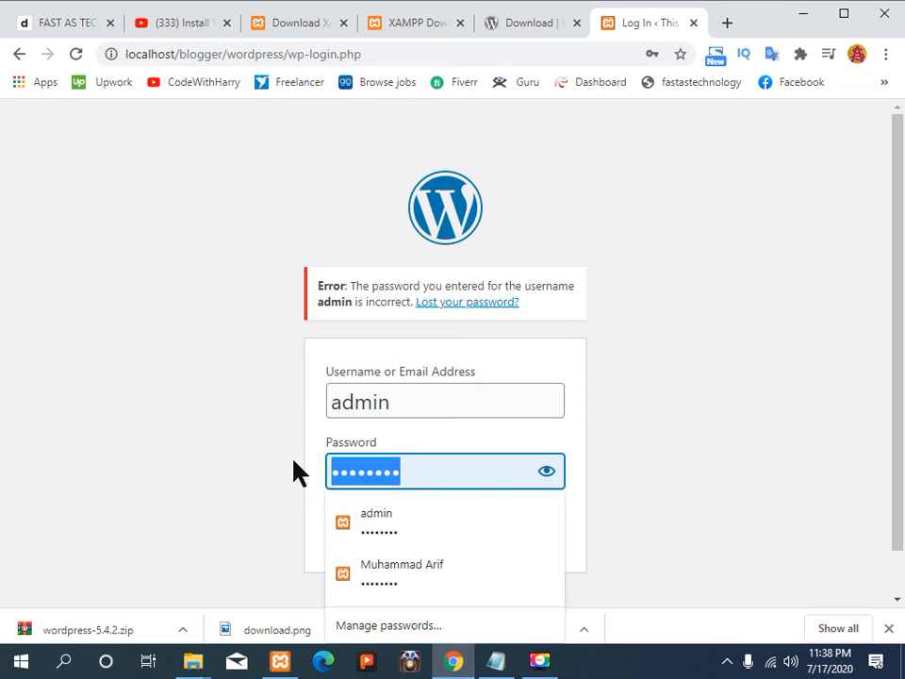
{"action": "type", "text": "•••"}
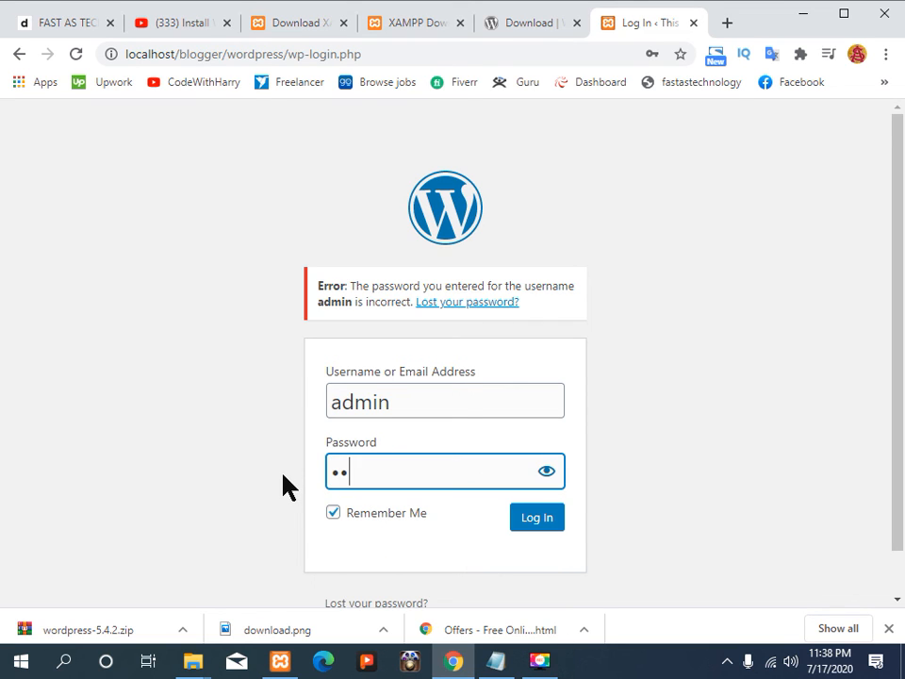
{"action": "type", "text": "••"}
{"action": "left_click", "coordinate": [531, 519]}
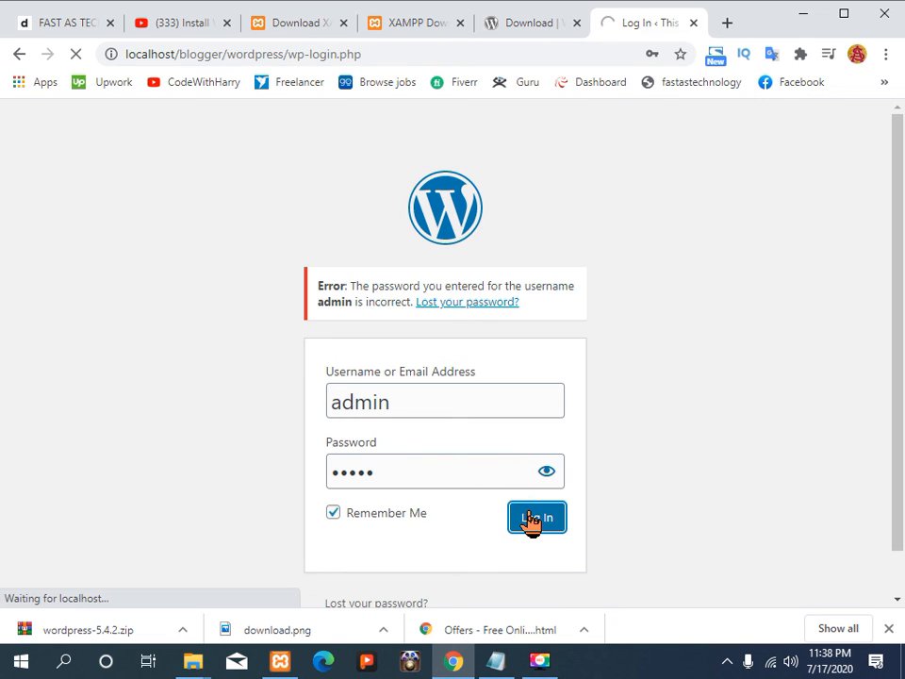